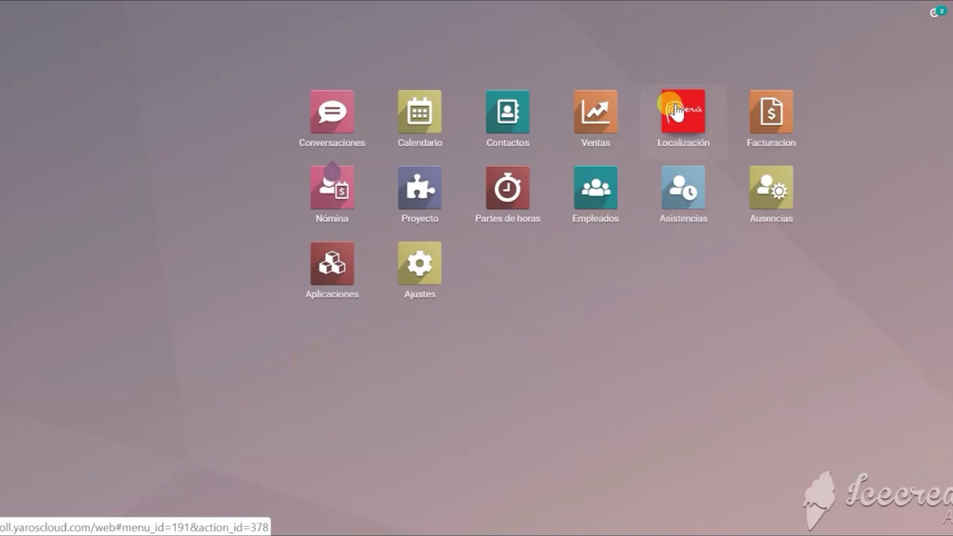
Step: Examine the existing 2019 record's brackets and percentages in the Localización fifth-category income tax rates (Tasas renta de 5ta)
click(674, 112)
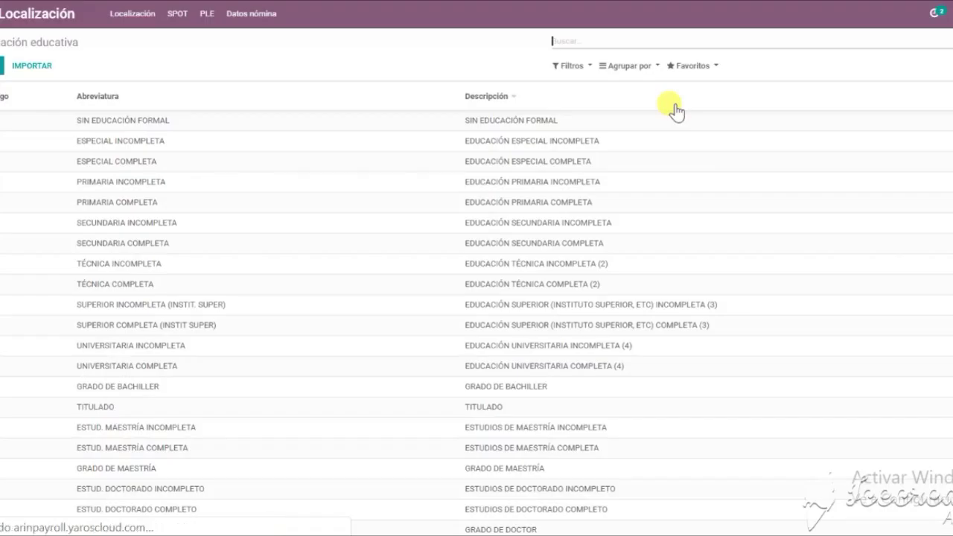
click(251, 15)
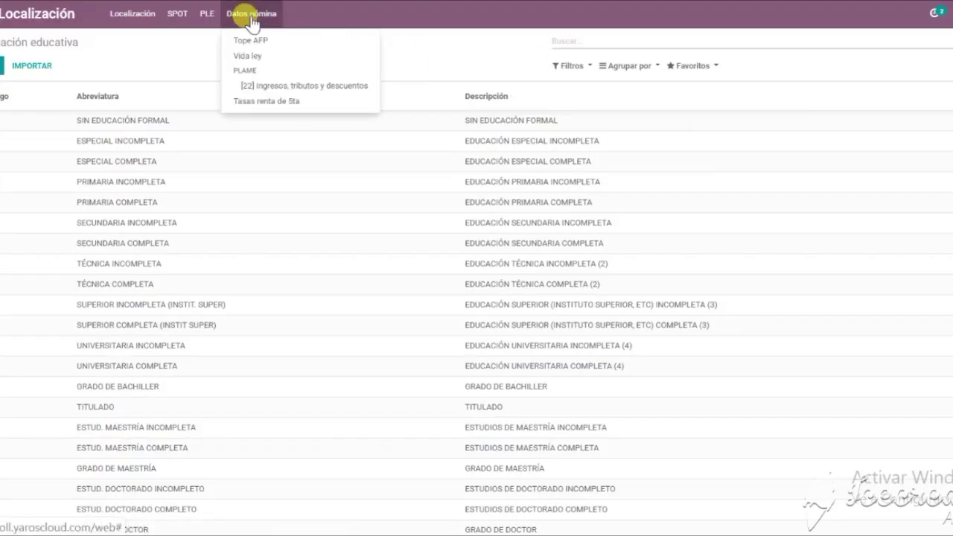
click(253, 102)
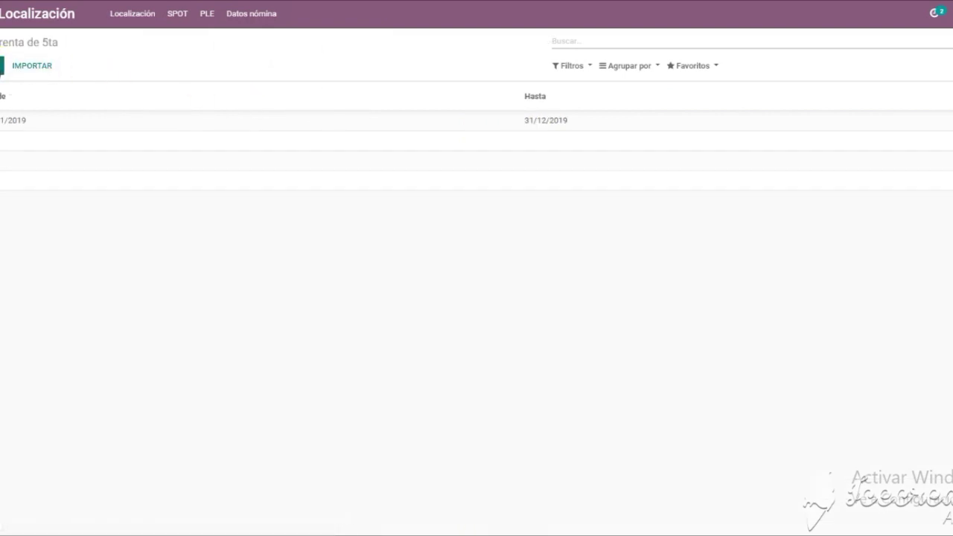
double_click(18, 123)
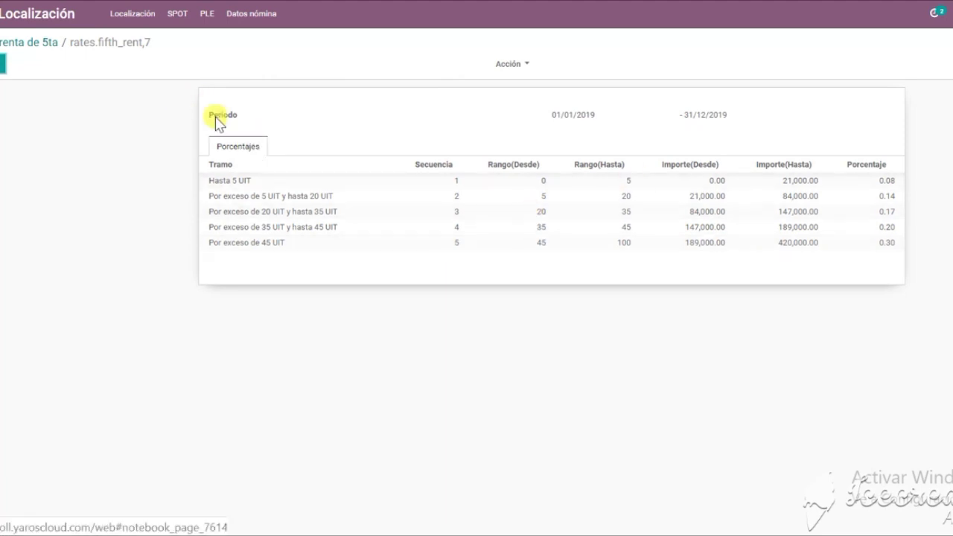
click(21, 40)
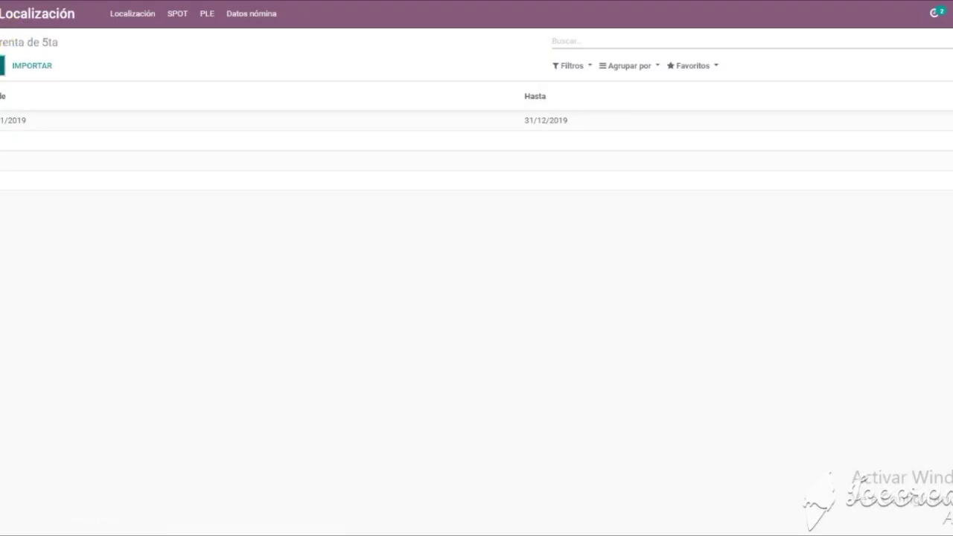
Step: Create a new fifth-category income tax rate record and set its period start date to 01/01/2019
click(2, 66)
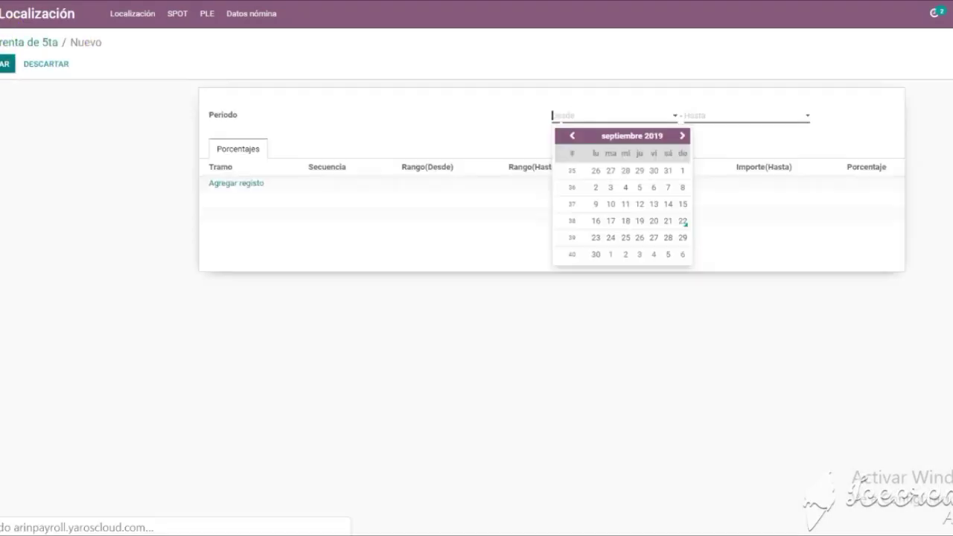
double_click(573, 137)
click(573, 138)
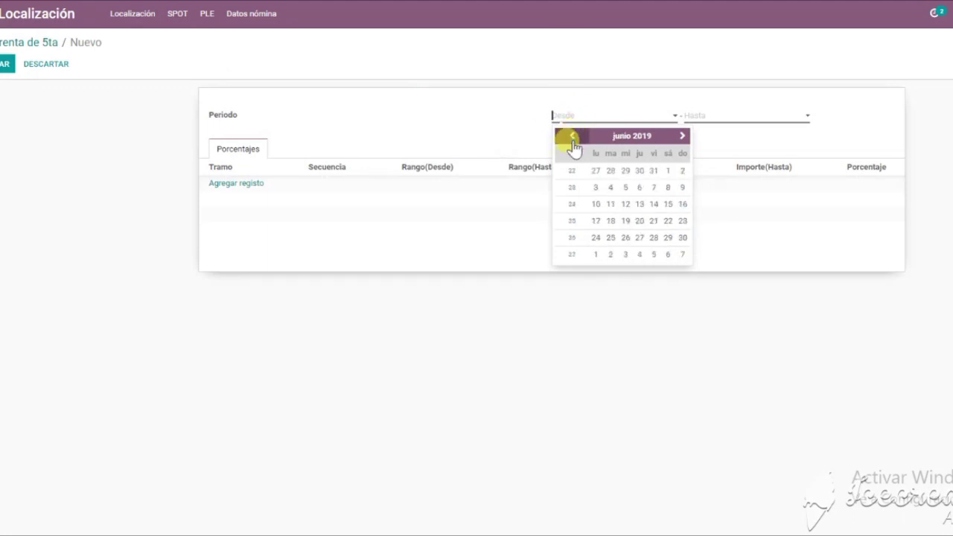
click(572, 137)
click(573, 138)
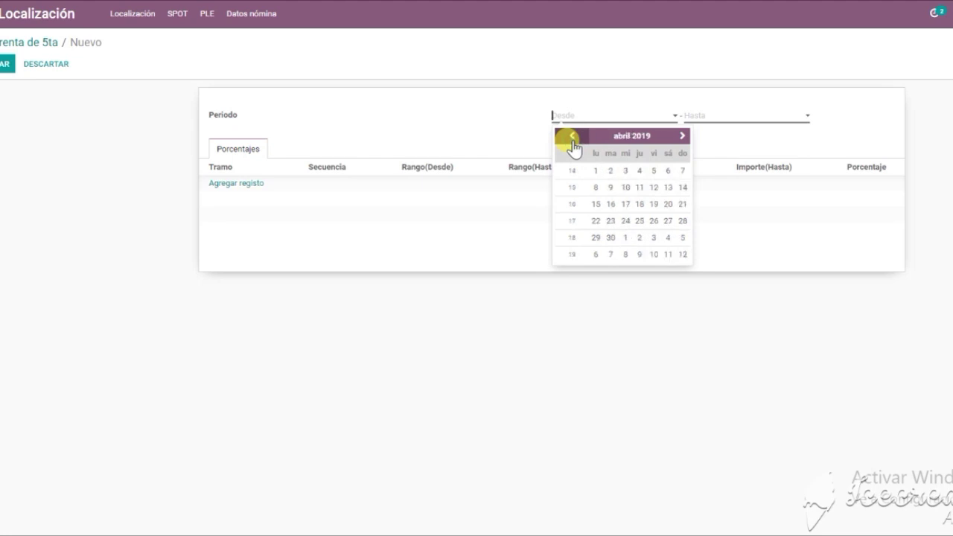
click(573, 138)
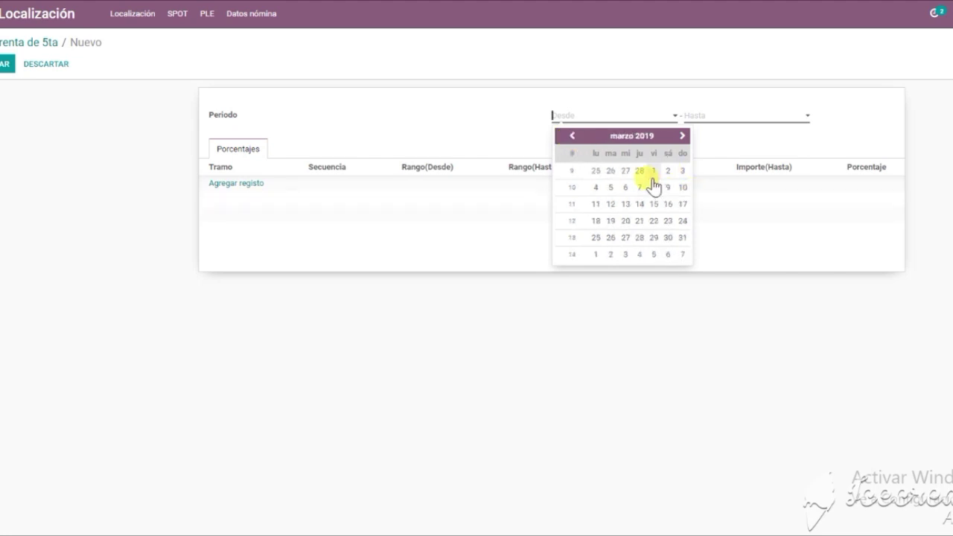
click(570, 138)
click(570, 138)
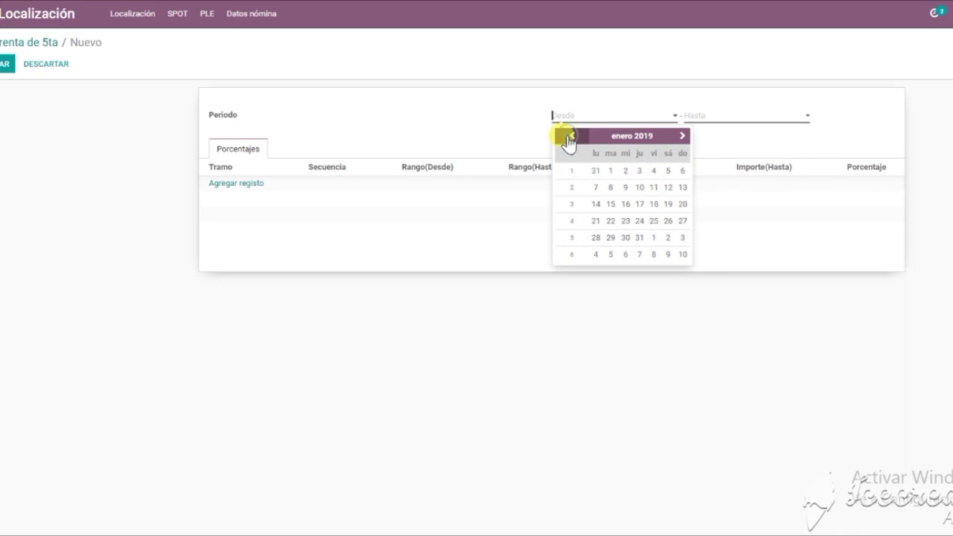
click(609, 172)
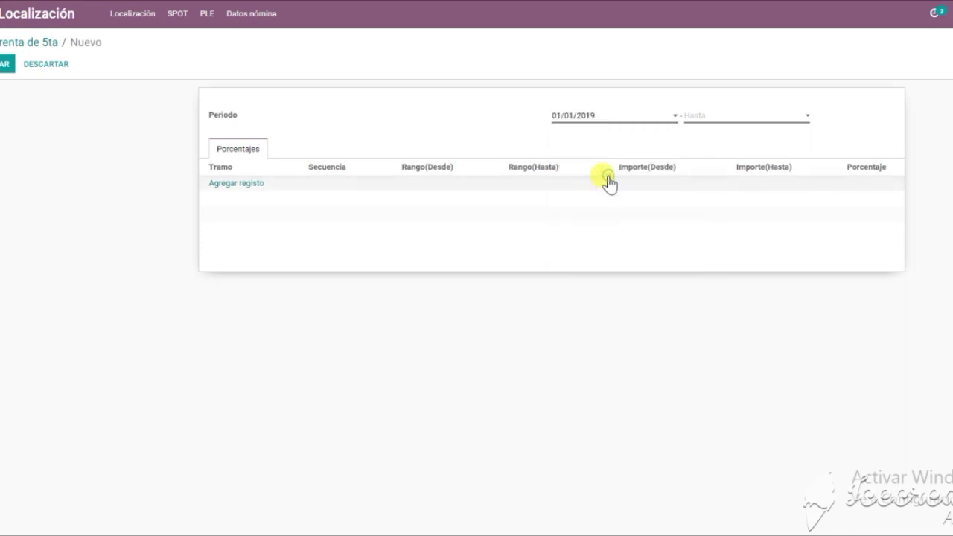
Step: Set the new rate record's period end date to 31/12/2019
click(695, 118)
click(754, 121)
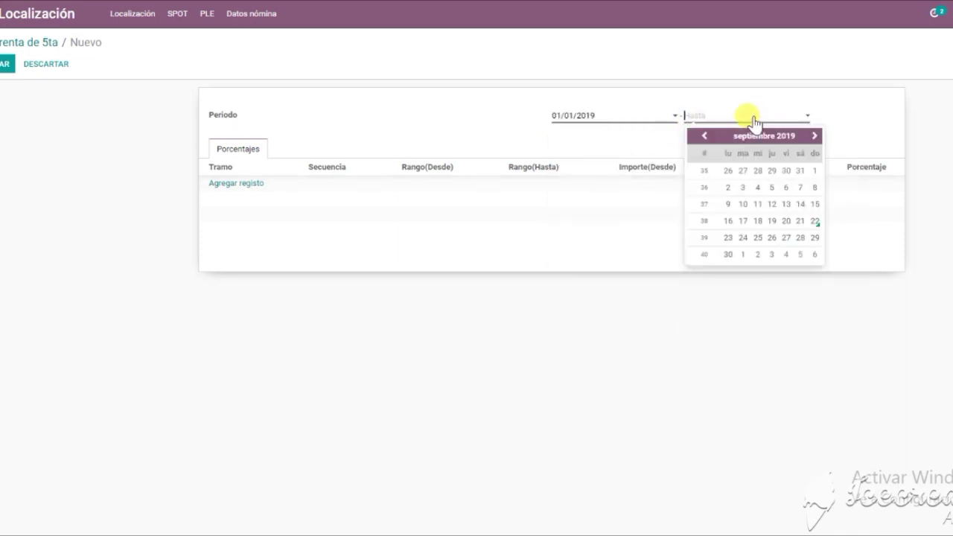
click(814, 136)
click(815, 135)
click(815, 135)
click(814, 136)
click(815, 135)
click(815, 136)
click(704, 136)
click(704, 137)
click(703, 136)
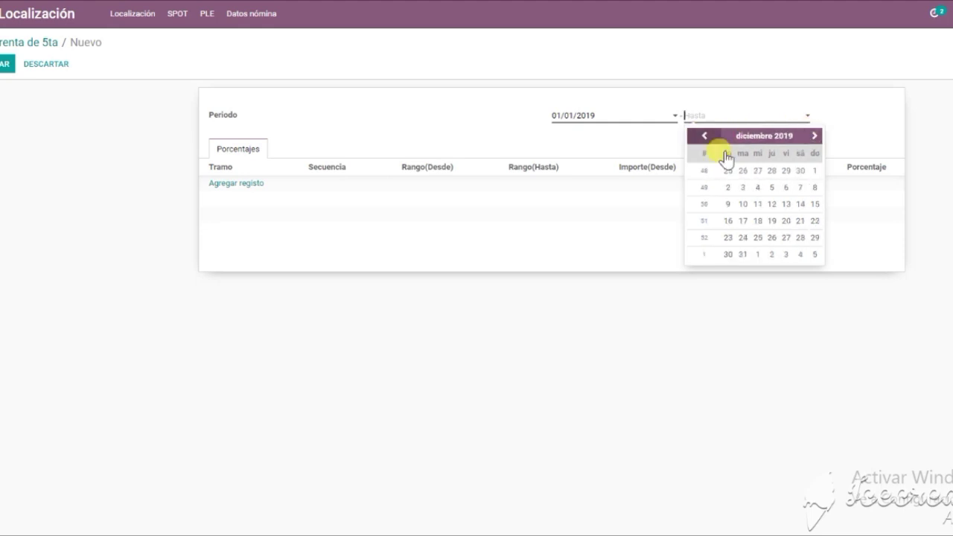
click(743, 254)
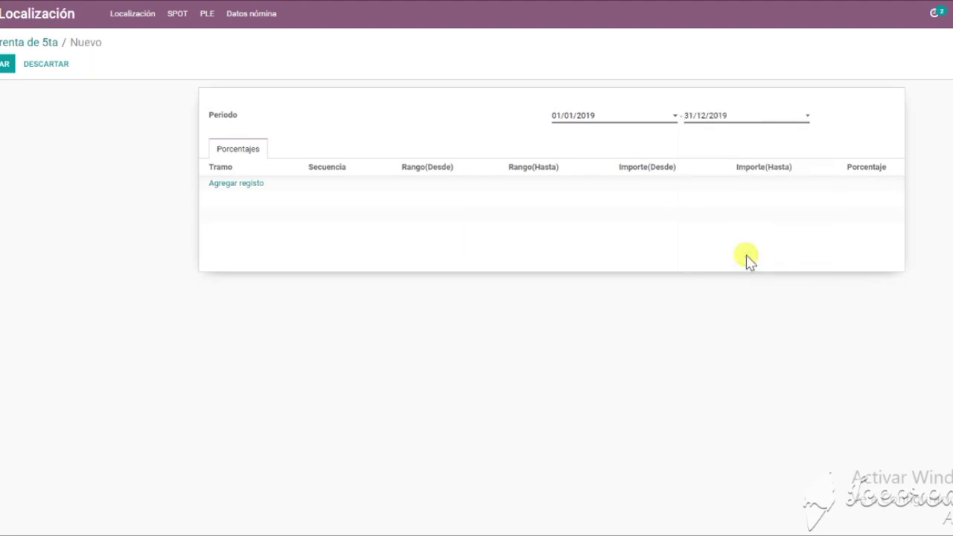
Step: Add a percentage bracket "Hasta 5 UIT" with range 0 to 5 and percentage 0.08, and save the record
click(257, 186)
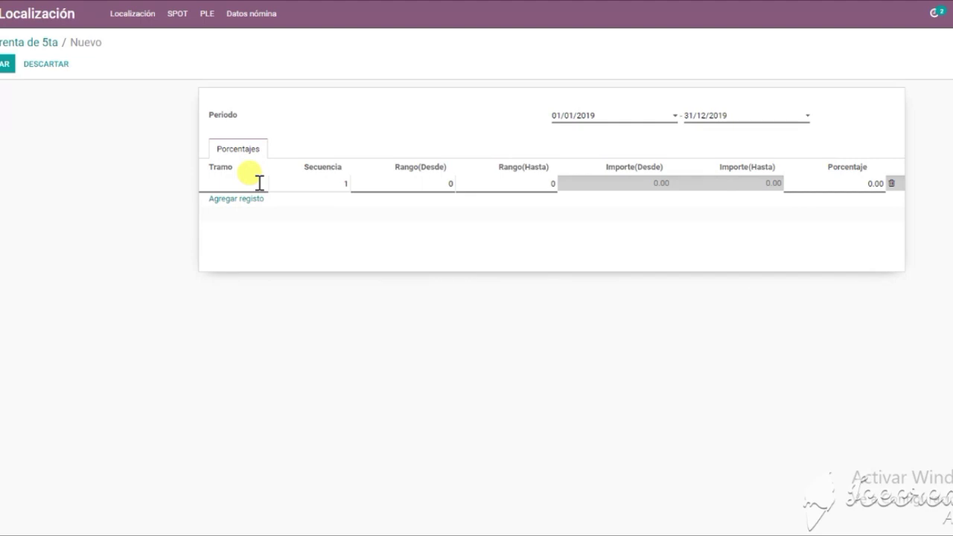
text(Hasta 5 UIT)
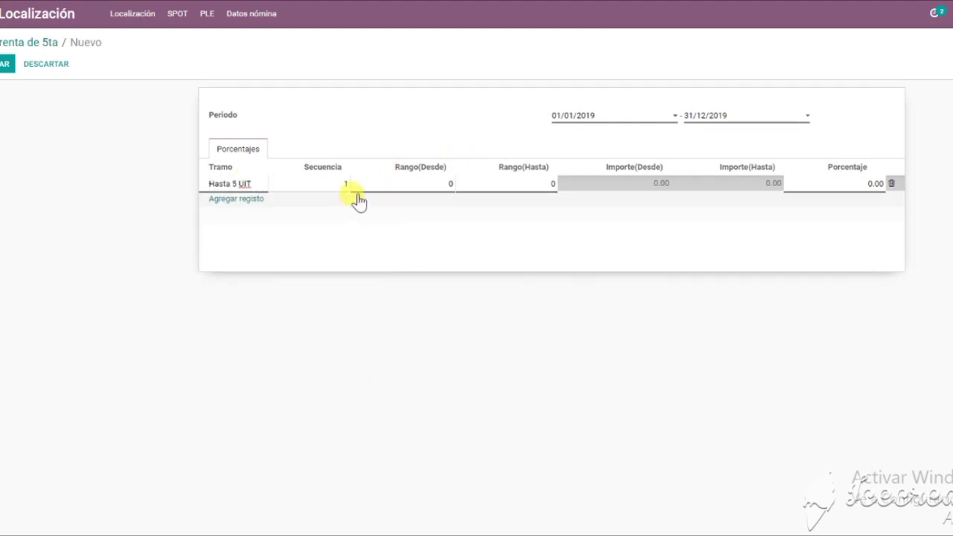
click(438, 187)
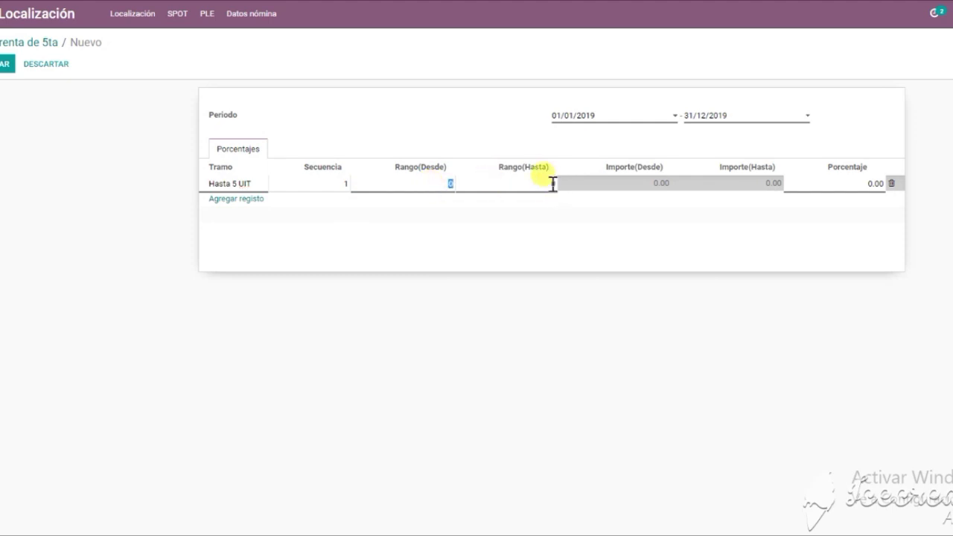
text(5)
click(877, 184)
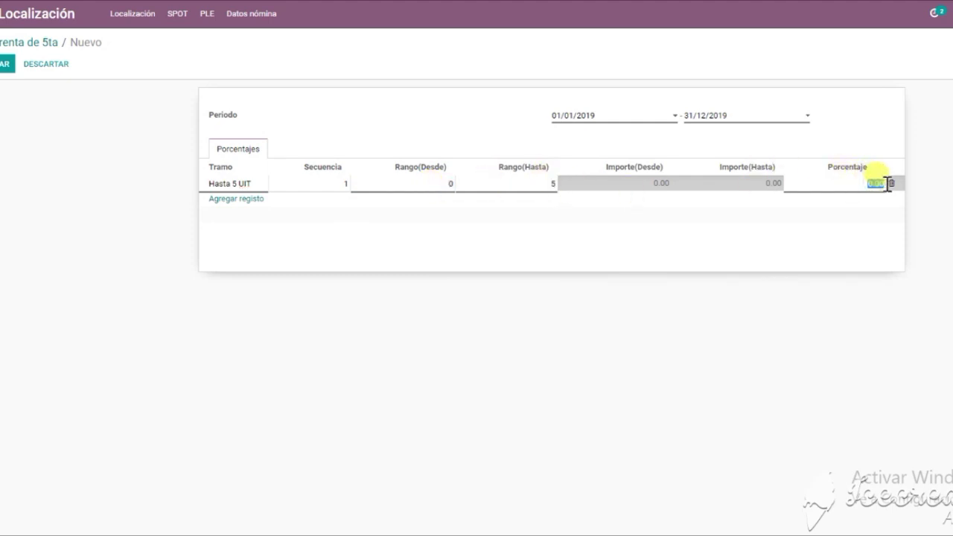
click(885, 183)
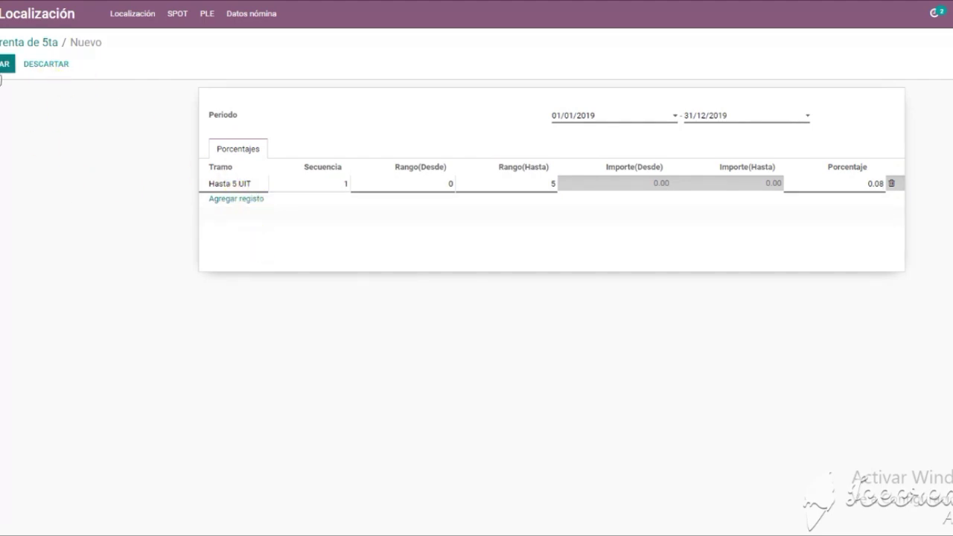
click(4, 66)
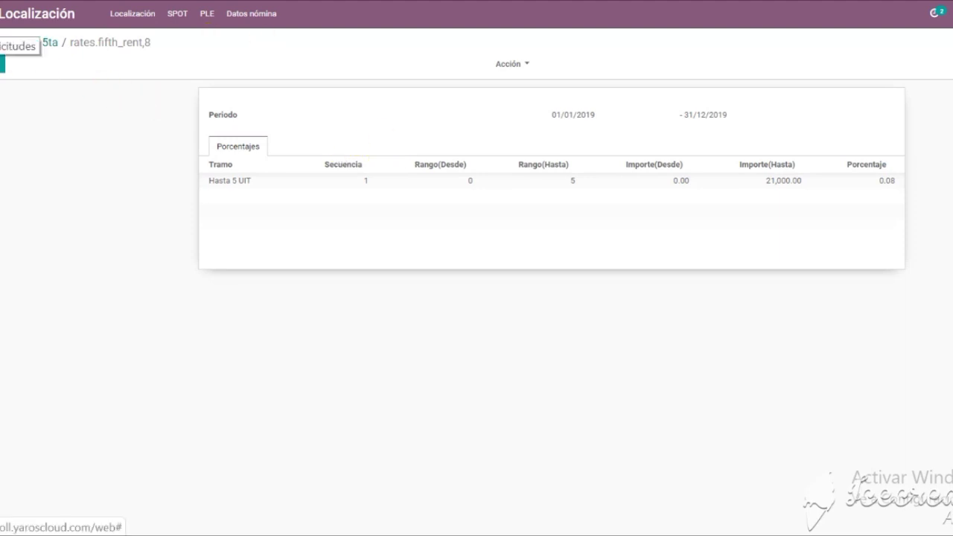
Step: Switch to Nómina, open the salary rule Remuneración Básica and examine its Renta de 5ta concepts
click(8, 30)
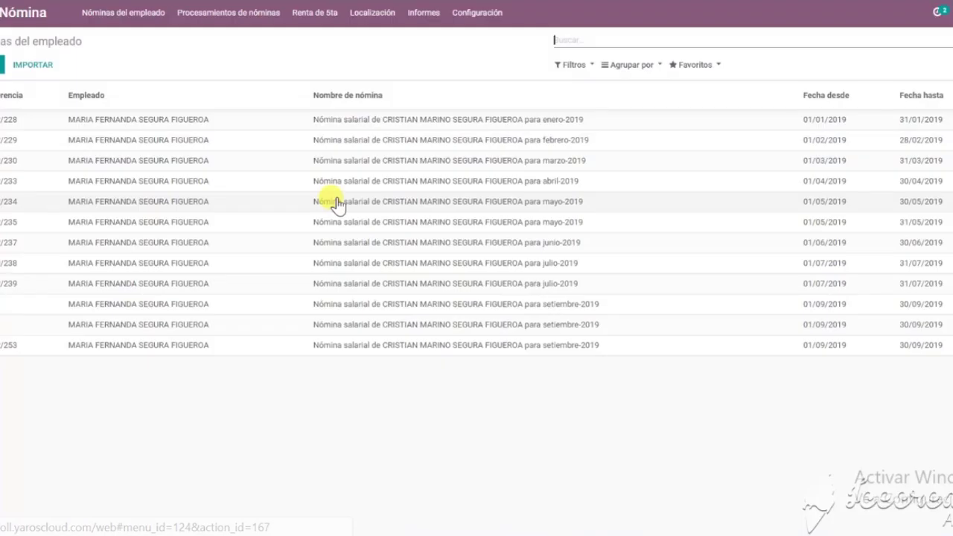
click(503, 11)
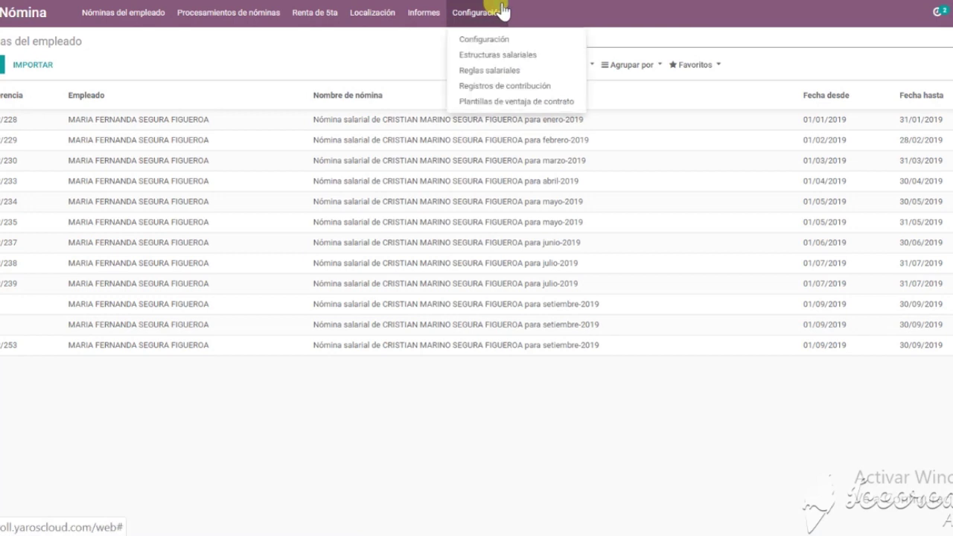
click(473, 72)
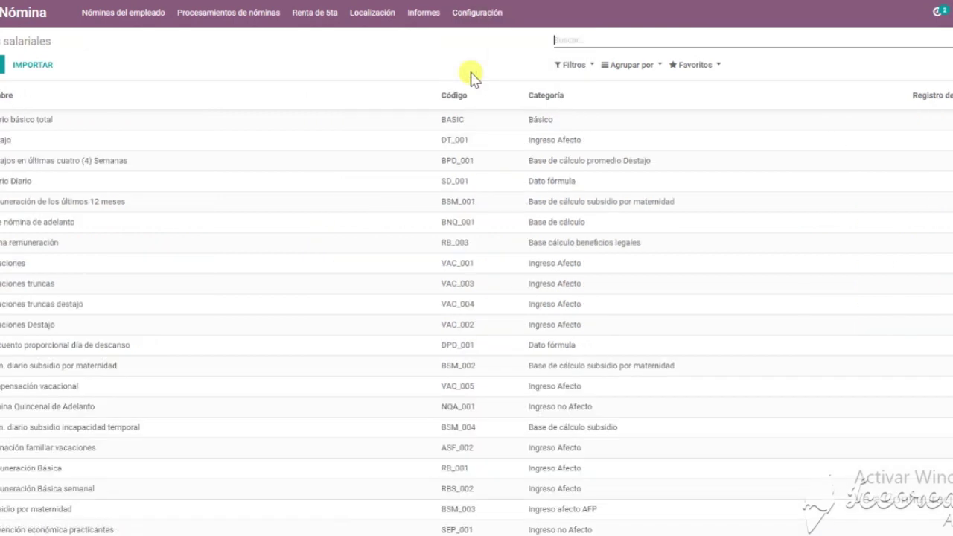
click(65, 476)
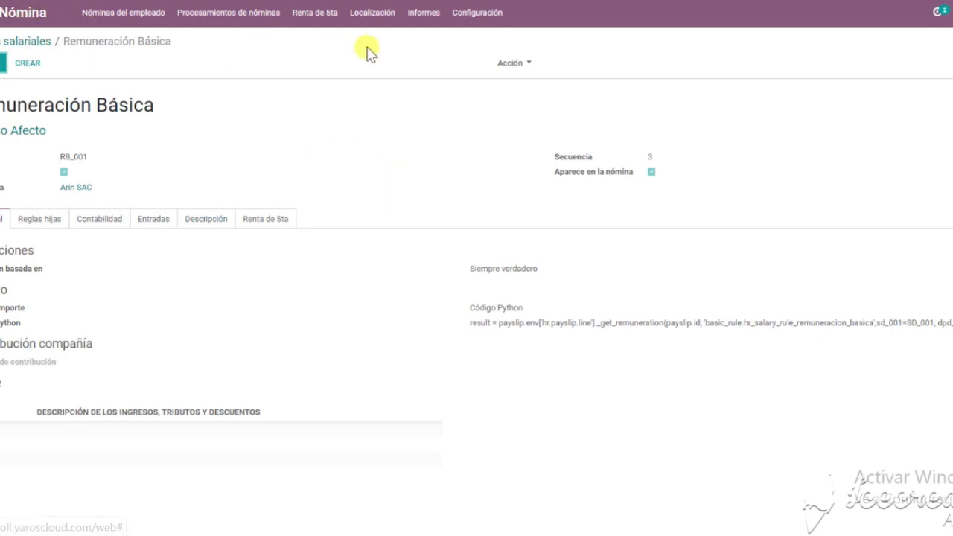
click(471, 22)
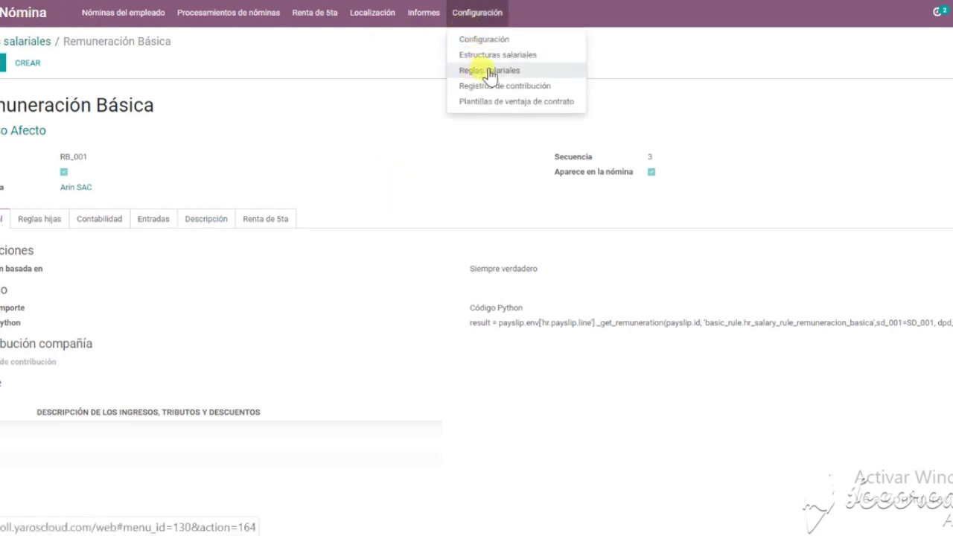
click(361, 112)
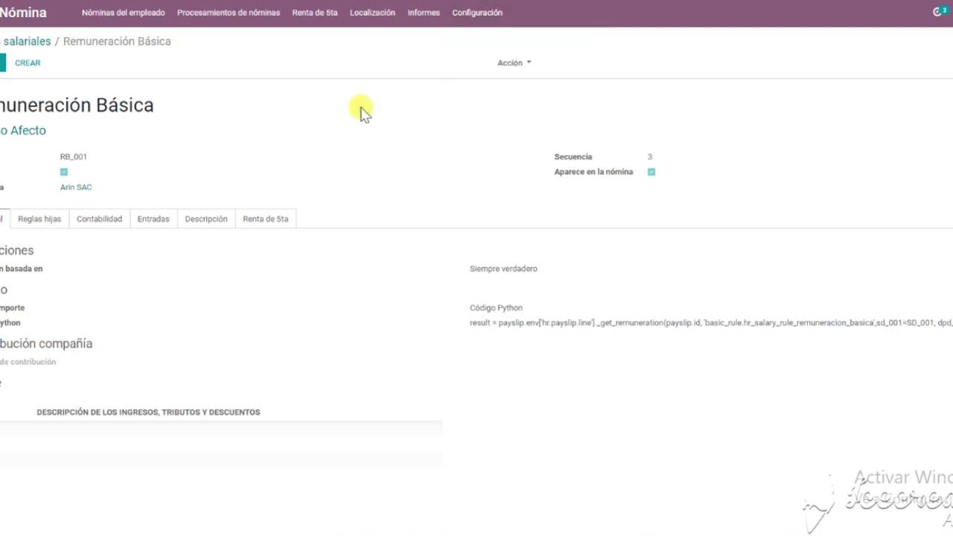
click(258, 224)
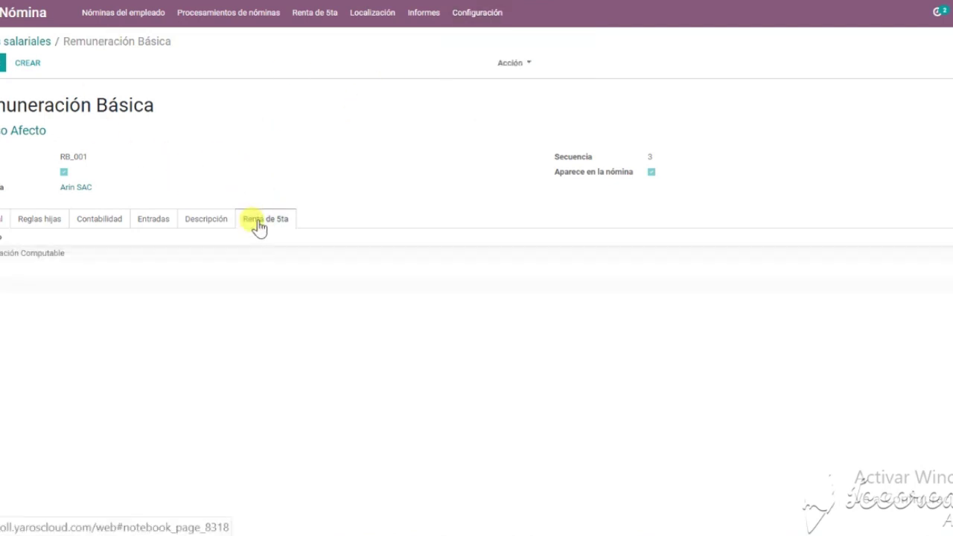
Step: Put the Remuneración Básica rule in edit mode and look through the Renta de 5ta concepts that can be added, without selecting any
key(alt+a)
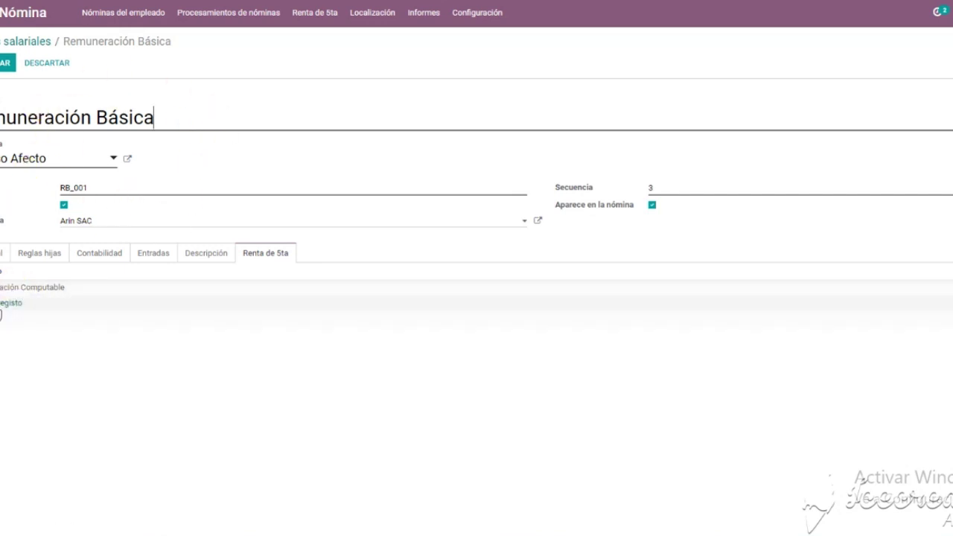
click(1, 311)
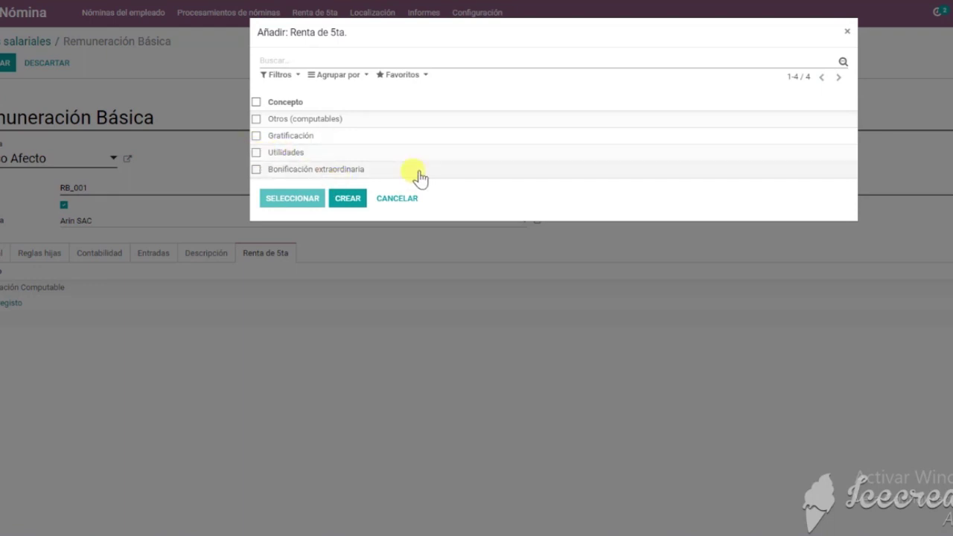
click(847, 34)
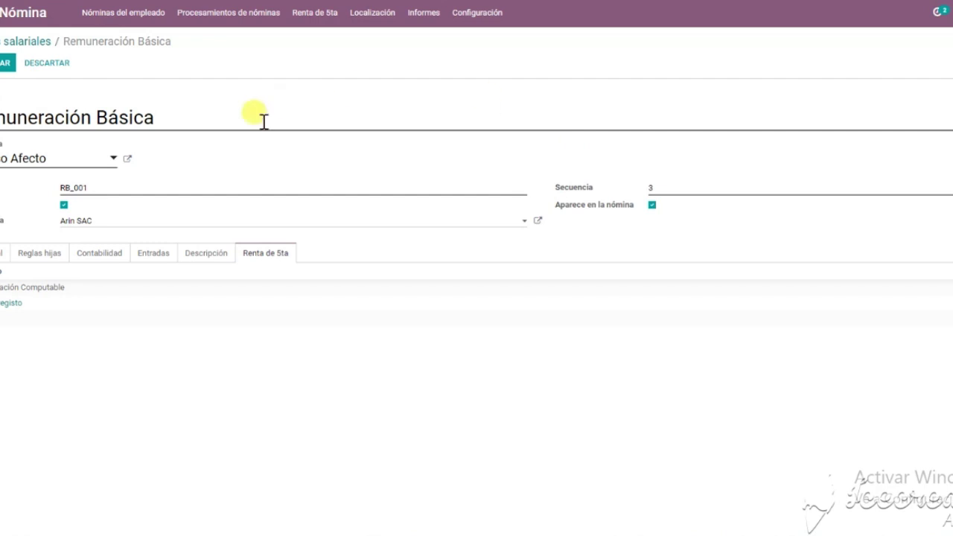
Step: Go to the Renta de 5ta records in Nómina and delete the employee's existing record for 01/01/2019 to 31/12/2019
click(2, 12)
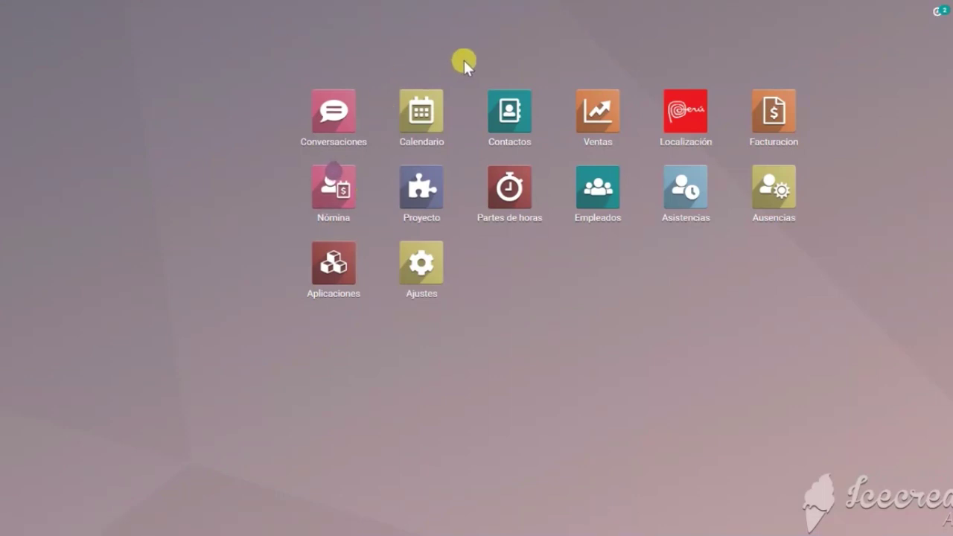
click(339, 209)
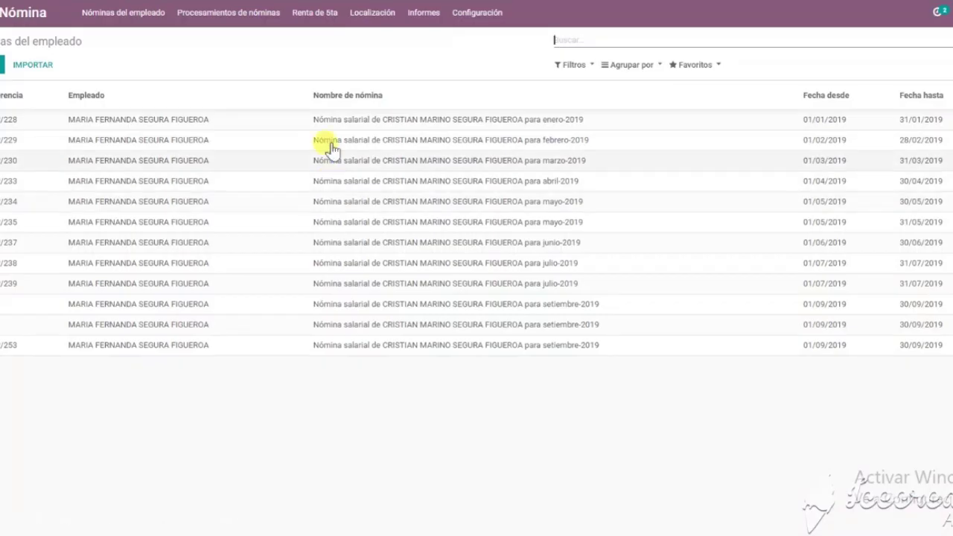
click(316, 20)
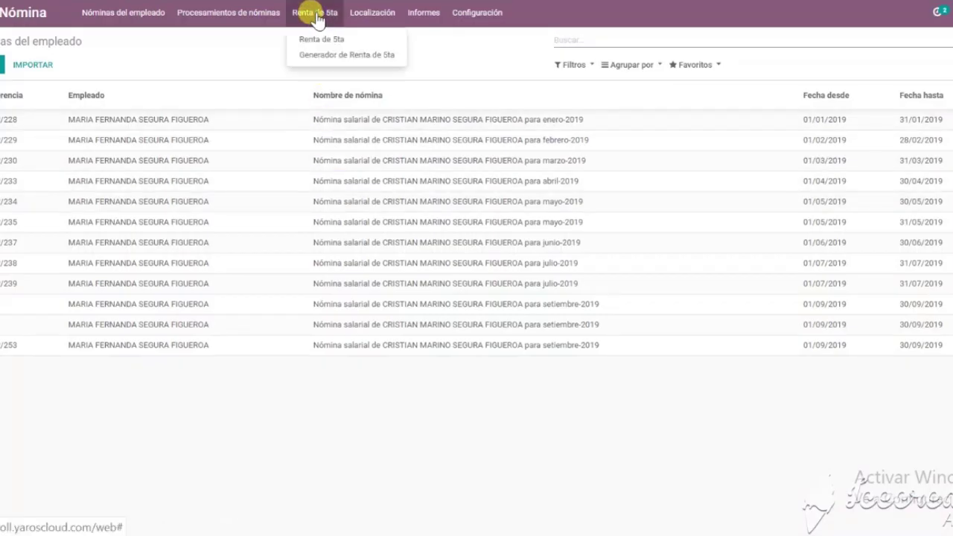
click(307, 41)
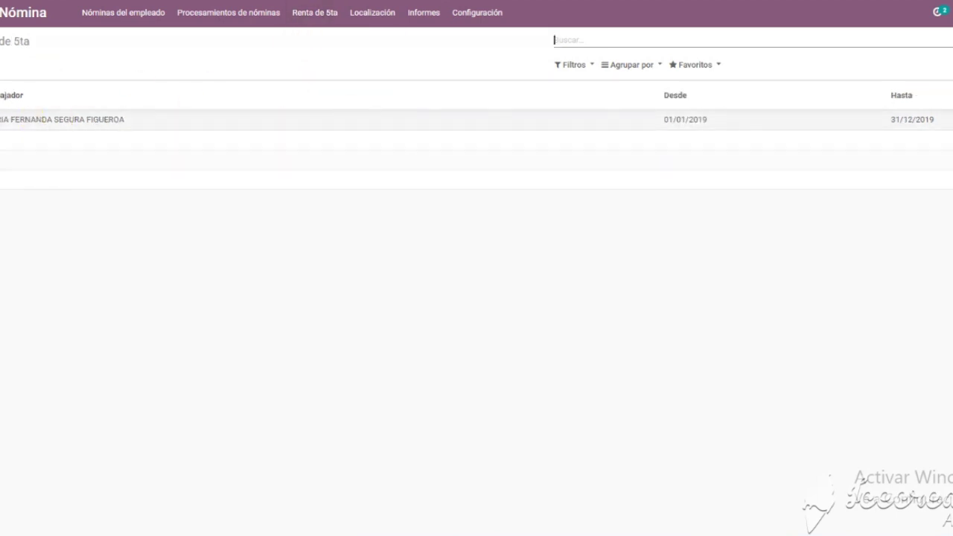
click(6, 119)
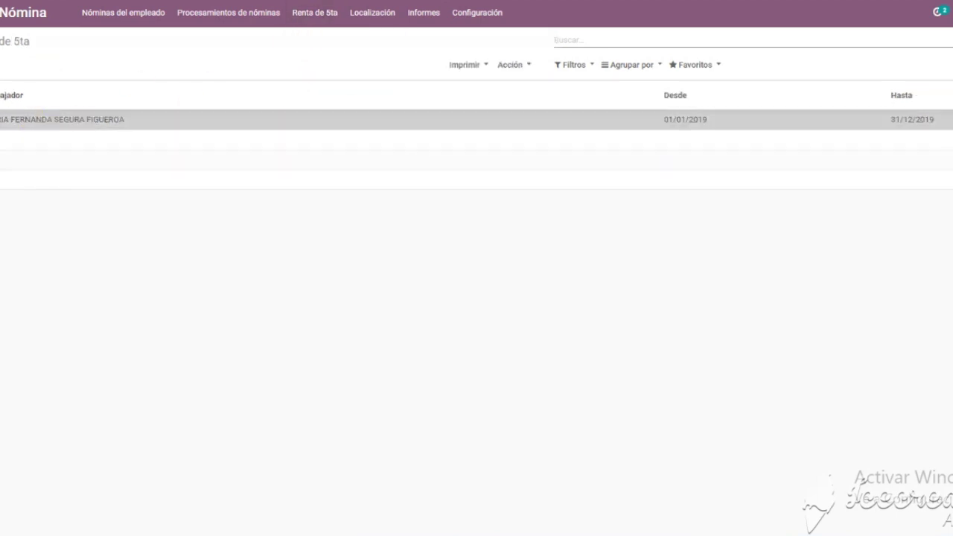
click(514, 67)
click(518, 99)
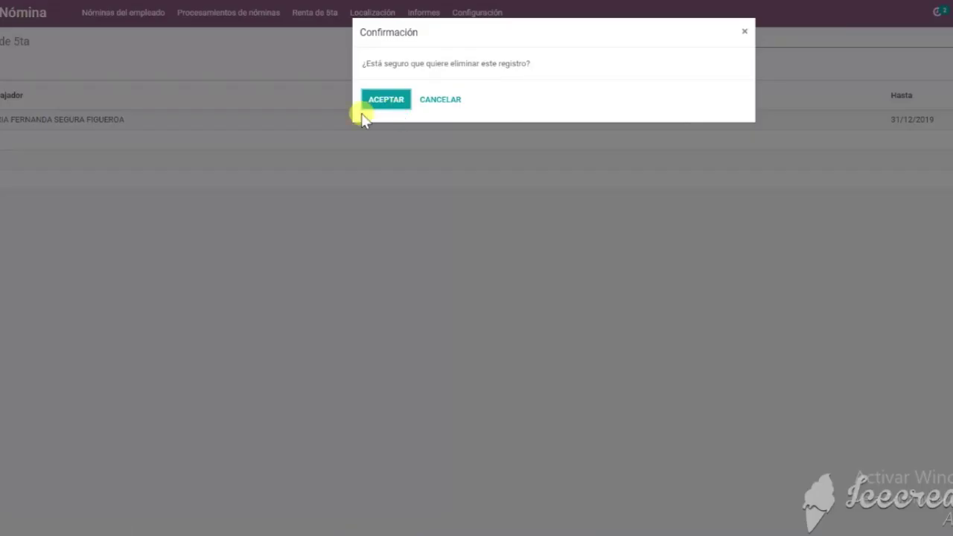
click(386, 99)
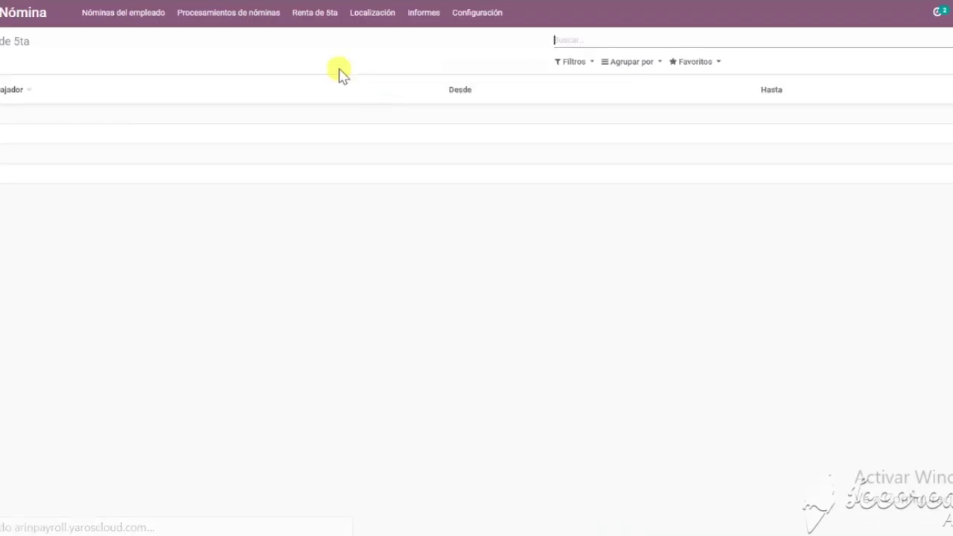
Step: Start the Generador de Renta de 5ta and set the period's start date to 01/01/2019
click(307, 15)
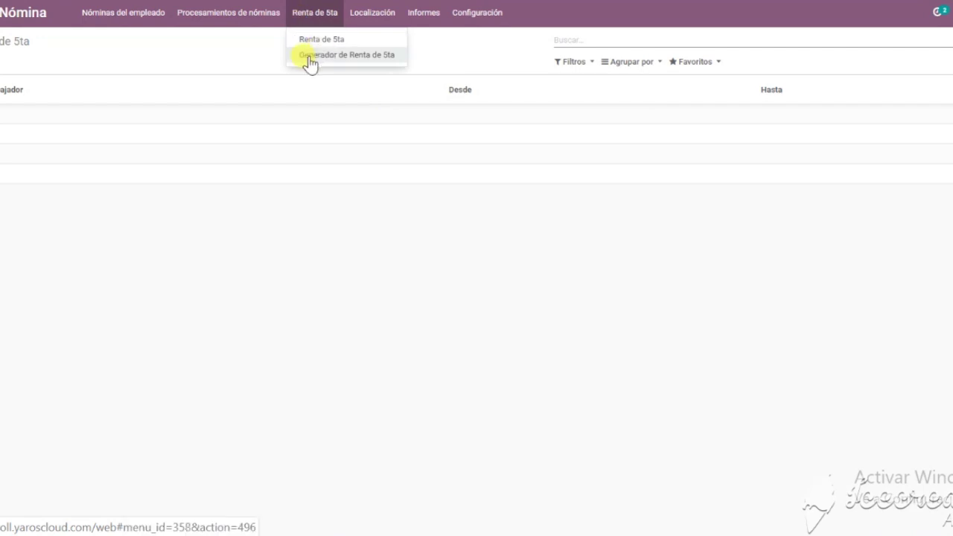
click(310, 56)
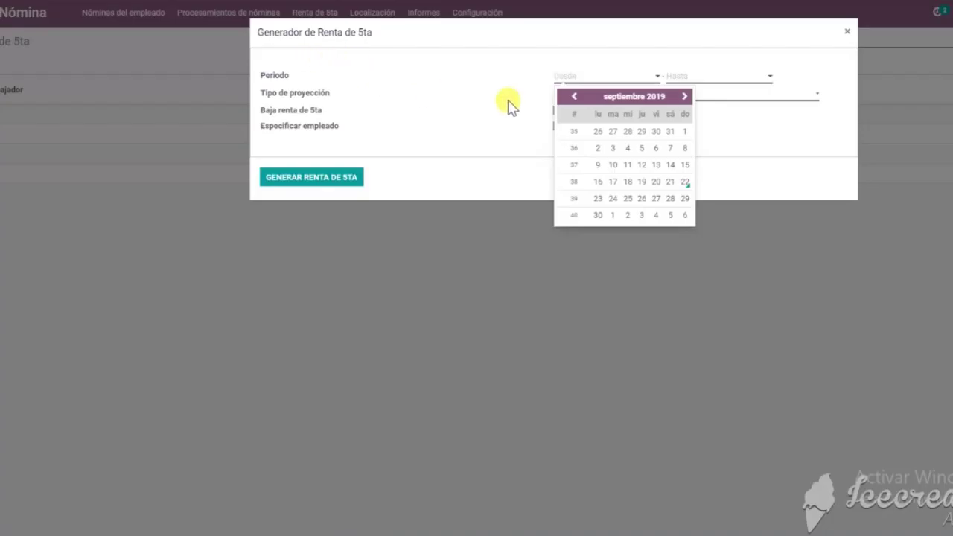
triple_click(572, 97)
click(573, 97)
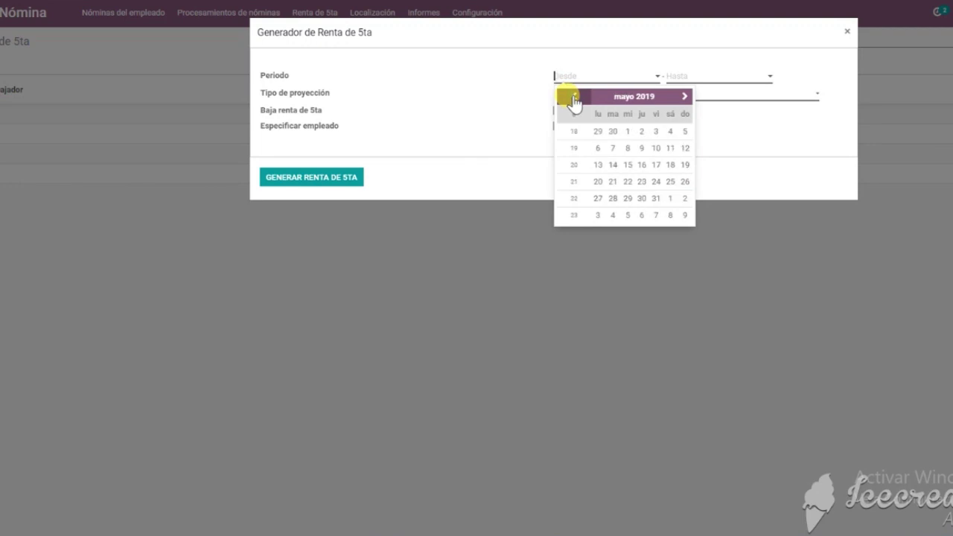
click(573, 97)
click(573, 97)
click(573, 97)
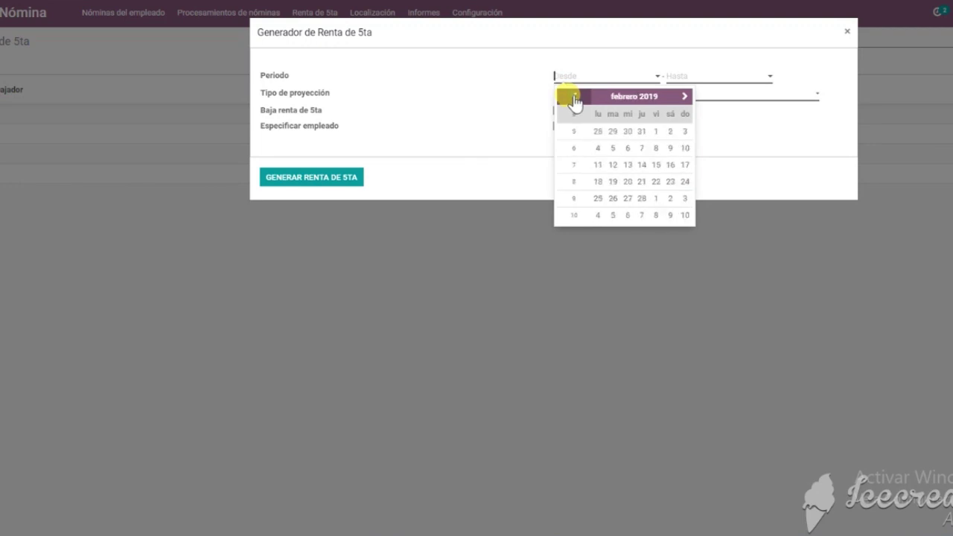
click(572, 97)
click(613, 131)
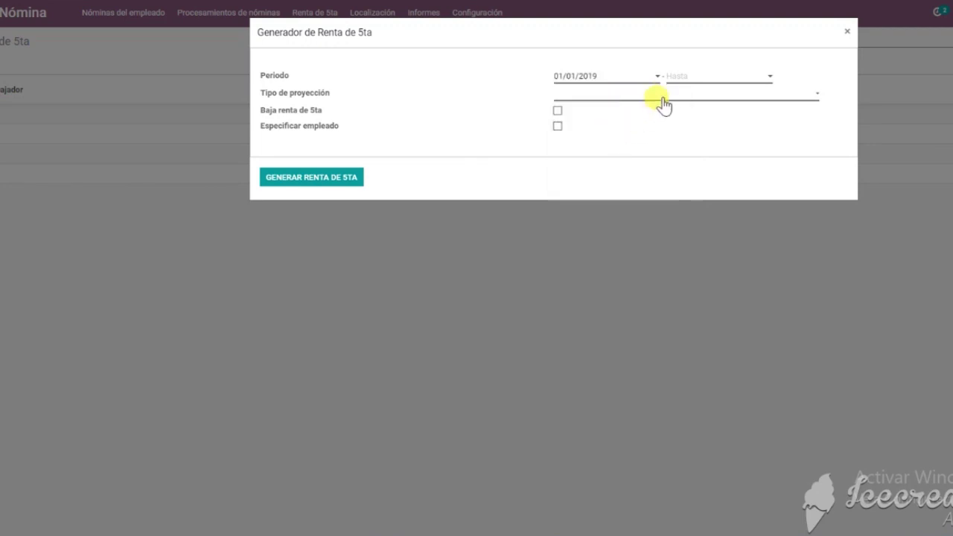
Step: Set the generation period's end date to 31/01/2019
click(687, 96)
click(686, 96)
click(686, 96)
click(686, 96)
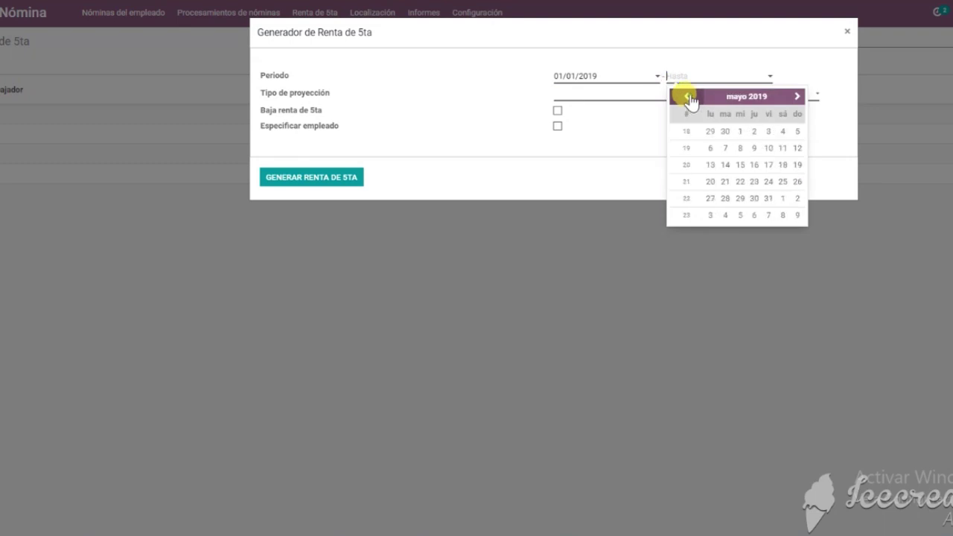
click(688, 98)
click(688, 98)
click(688, 98)
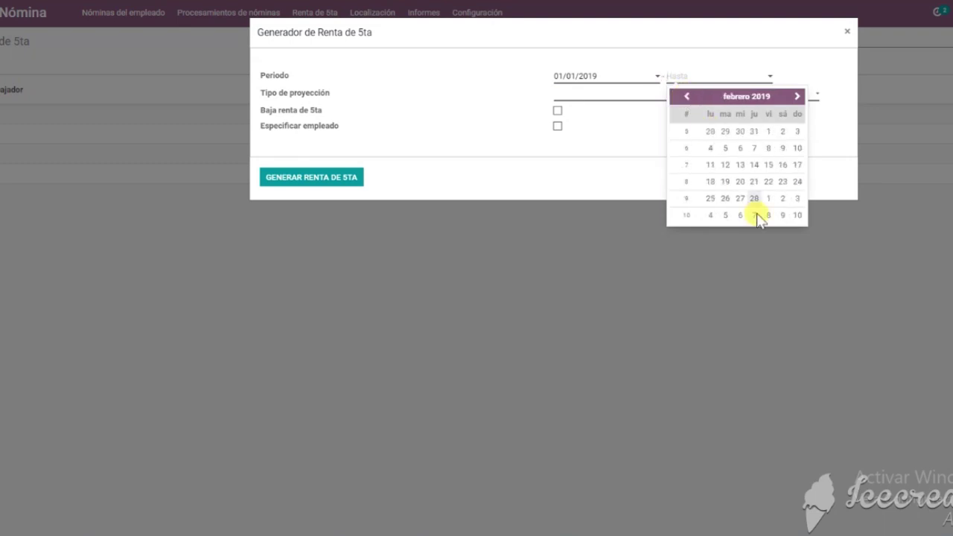
click(685, 97)
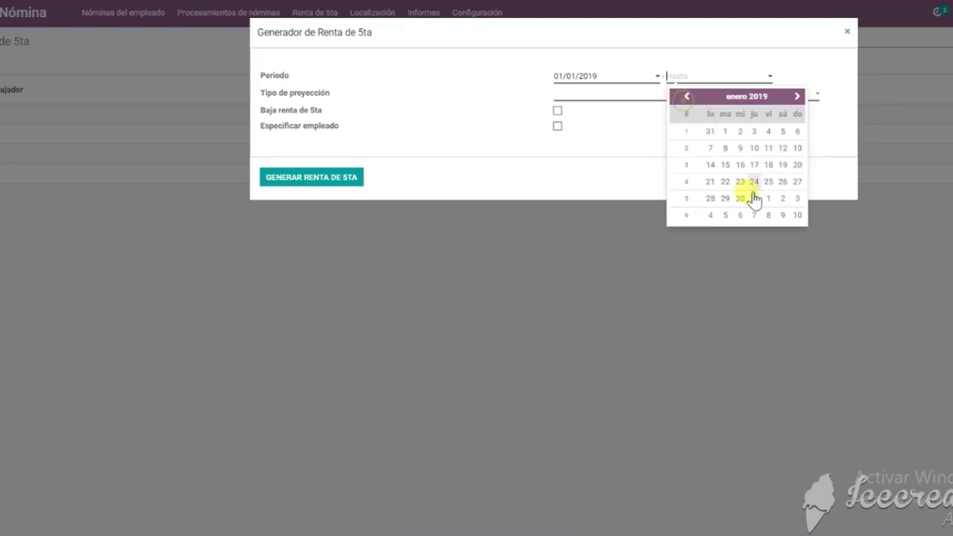
click(753, 198)
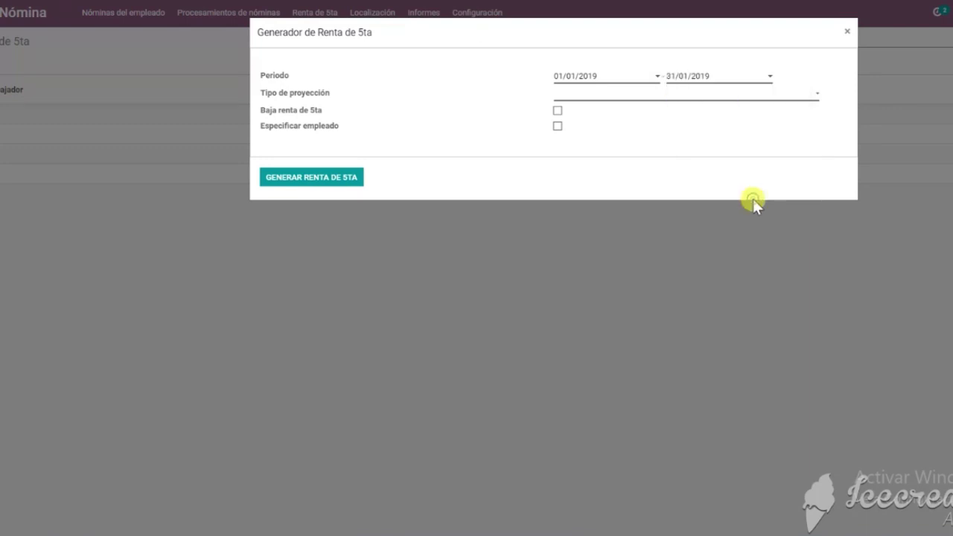
Step: Choose Contrato as the projection type and enable Especificar empleado
click(562, 96)
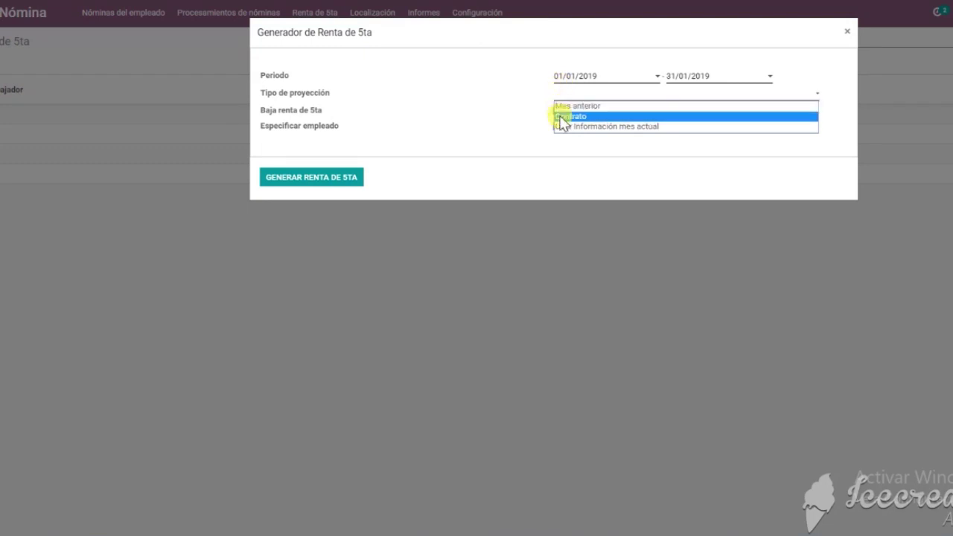
click(563, 119)
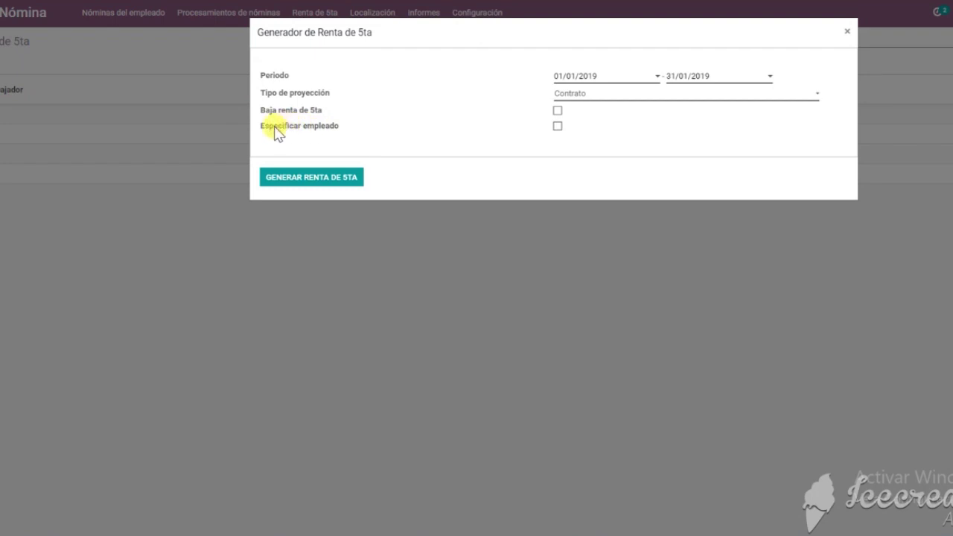
click(558, 126)
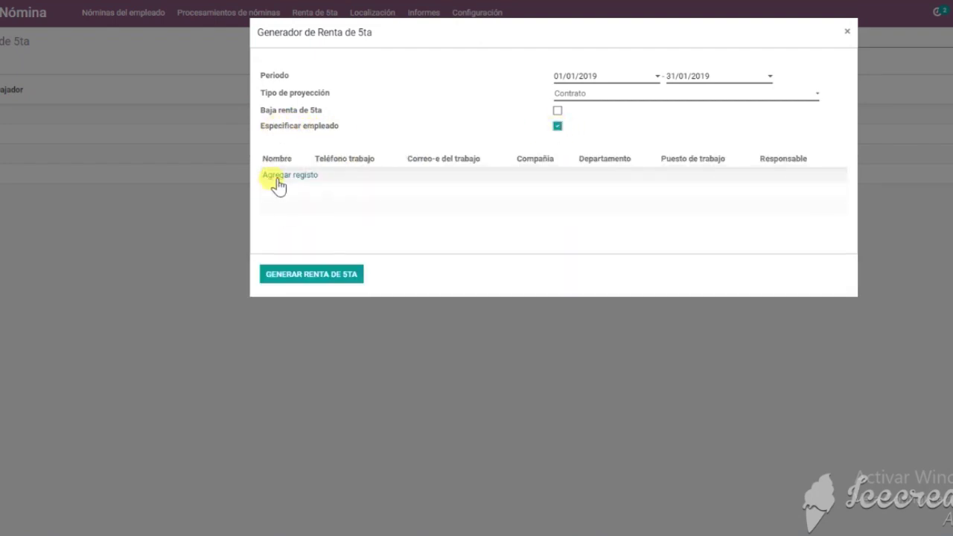
Step: Add the employee with the job position AUDITOR DE PROD. CAD.MAQUINA and generate the Renta de 5ta
click(278, 179)
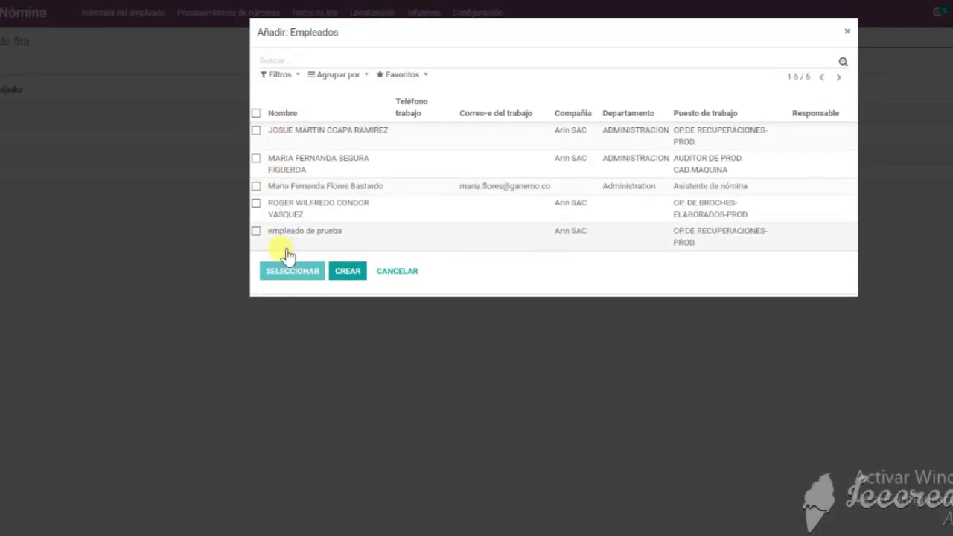
click(274, 77)
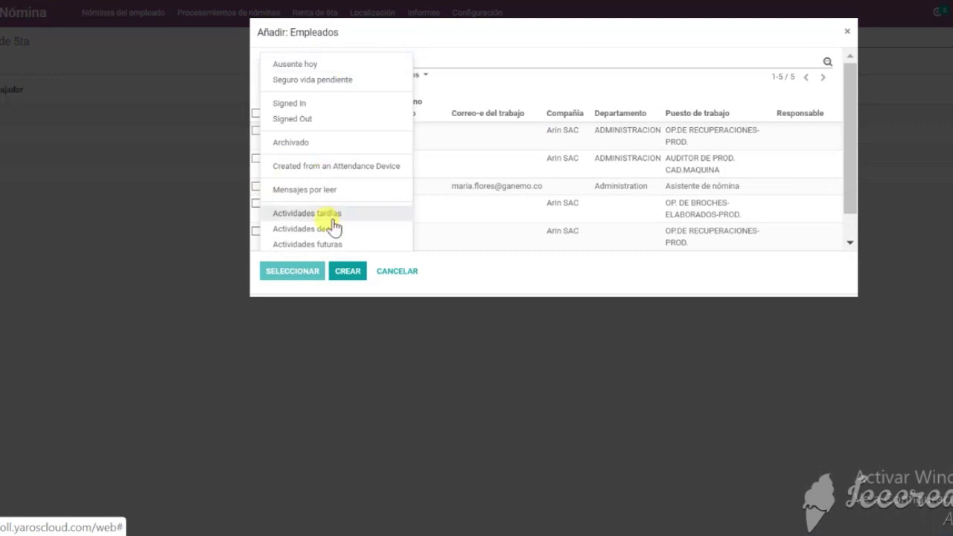
click(472, 80)
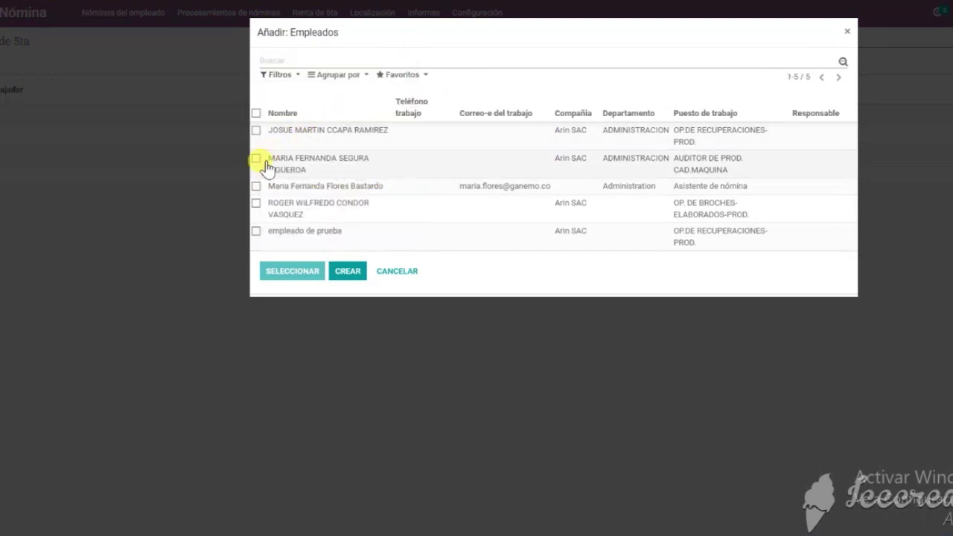
click(255, 158)
click(298, 272)
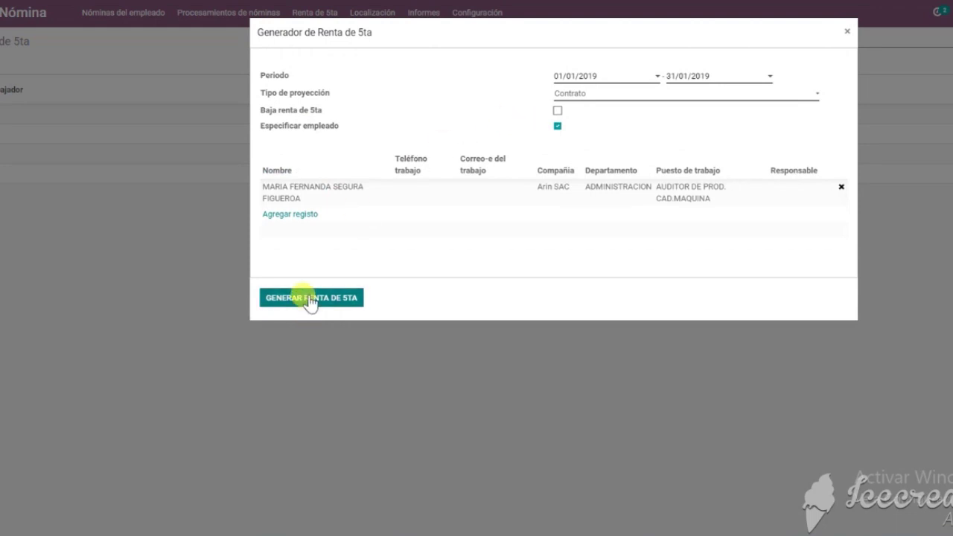
click(312, 298)
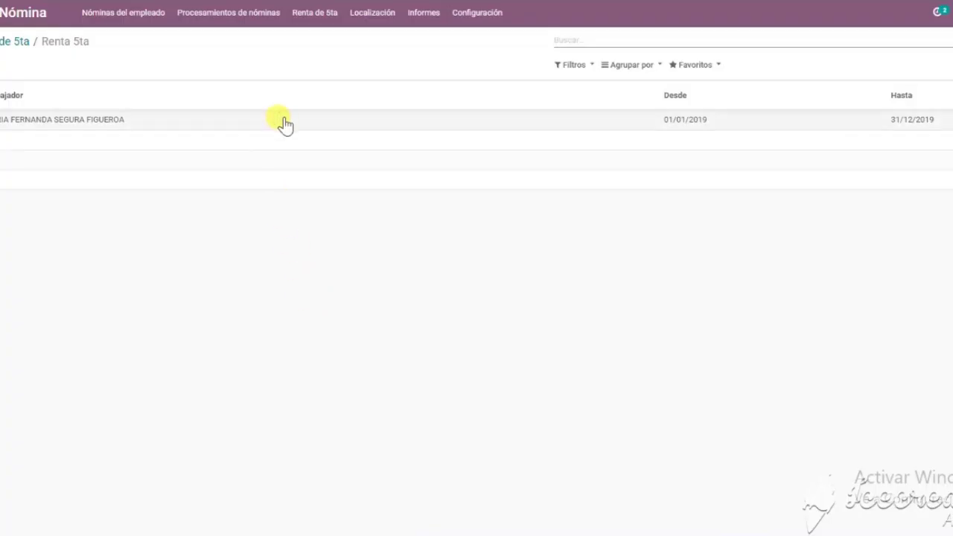
Step: Examine the January concepts, tax brackets and withholdings in the employee's generated Renta de 5ta record, and return to the list
click(333, 128)
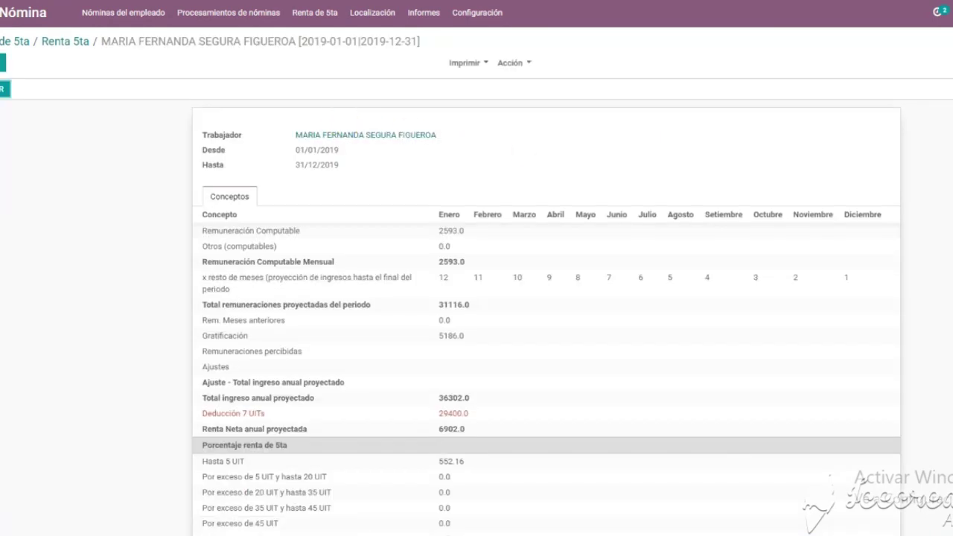
scroll(546, 313, down, 3)
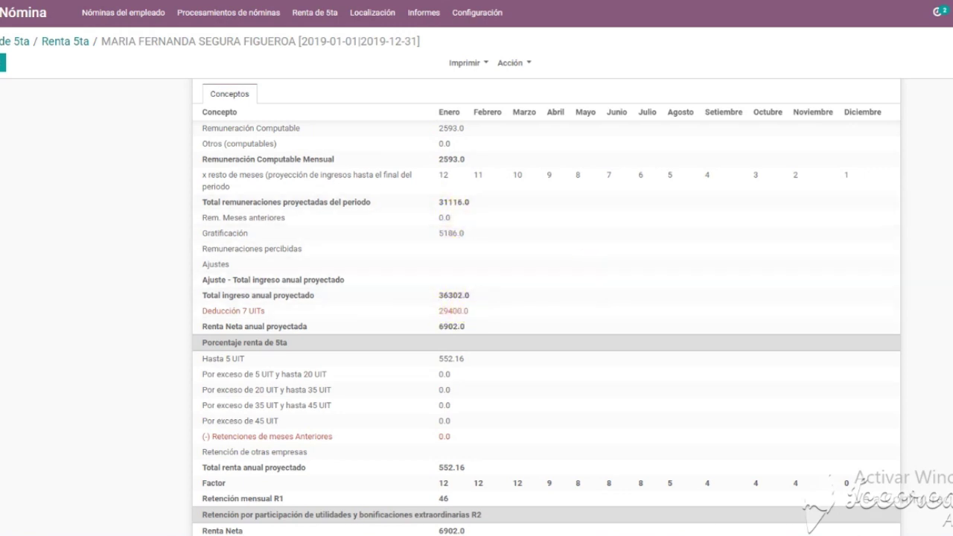
scroll(547, 309, down, 2)
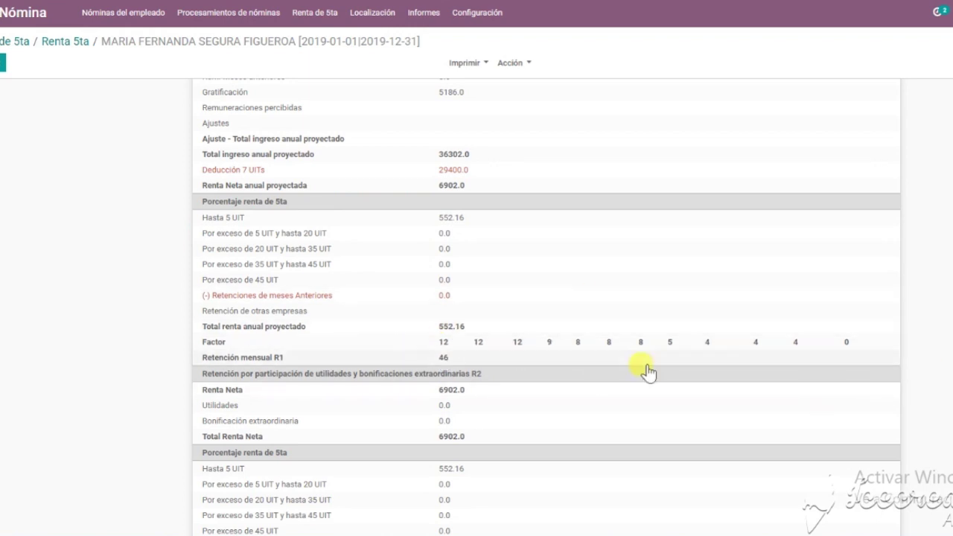
scroll(677, 291, down, 3)
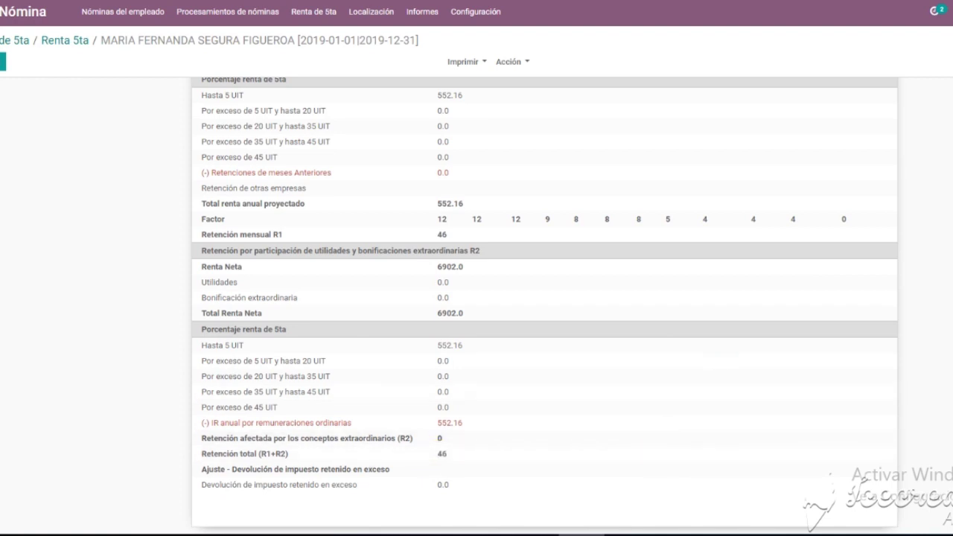
scroll(543, 305, up, 5)
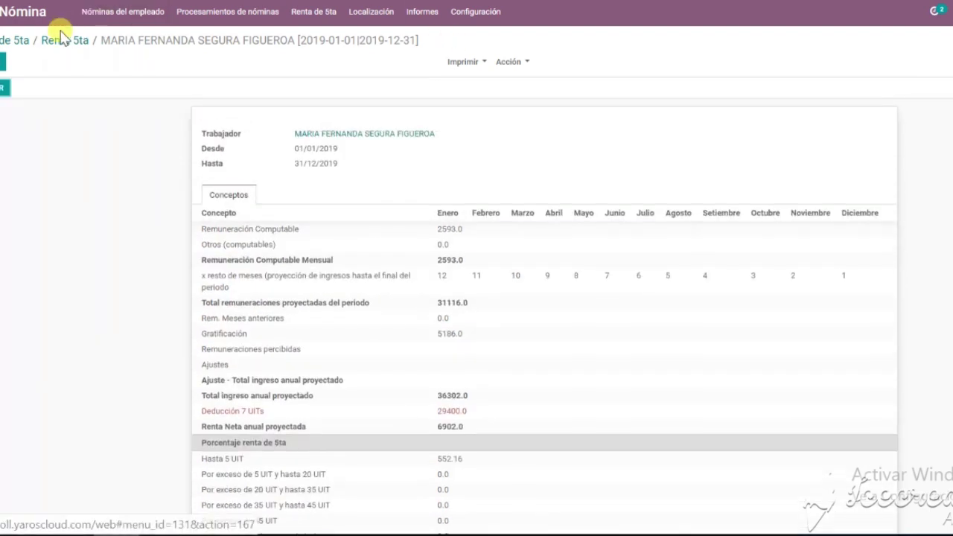
click(61, 46)
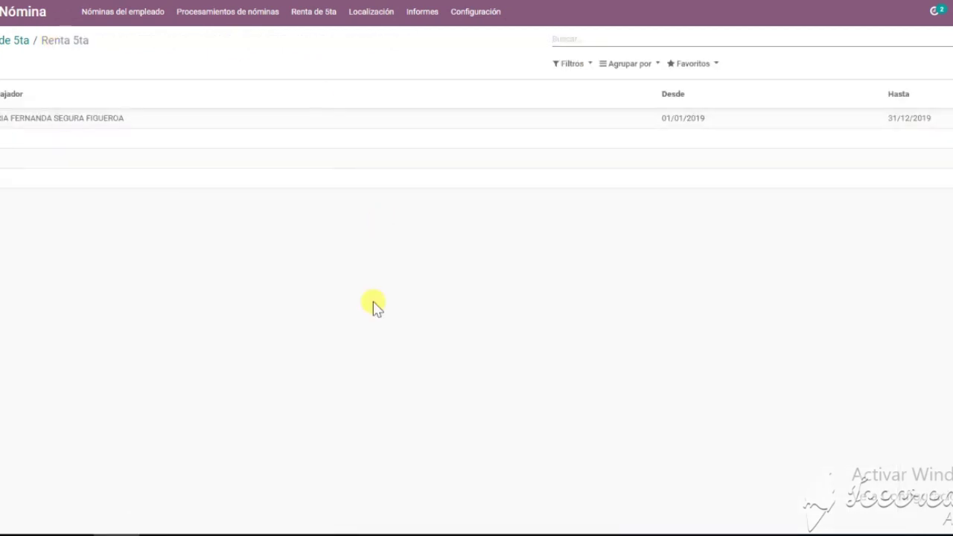
Step: Start a new Renta de 5ta generation and set the period's start date to 01/02/2019
click(314, 11)
click(325, 59)
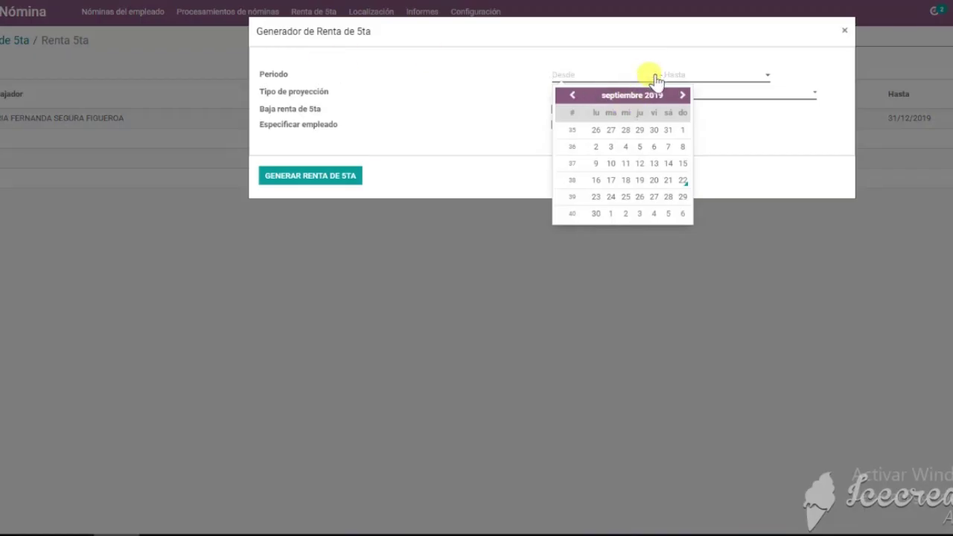
click(571, 95)
click(570, 95)
click(570, 96)
click(571, 95)
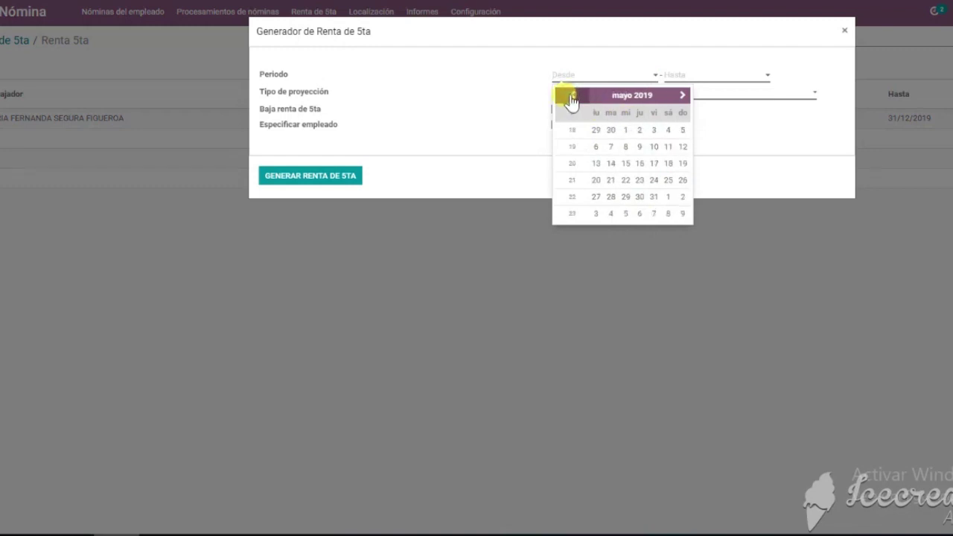
click(571, 96)
click(571, 96)
click(570, 95)
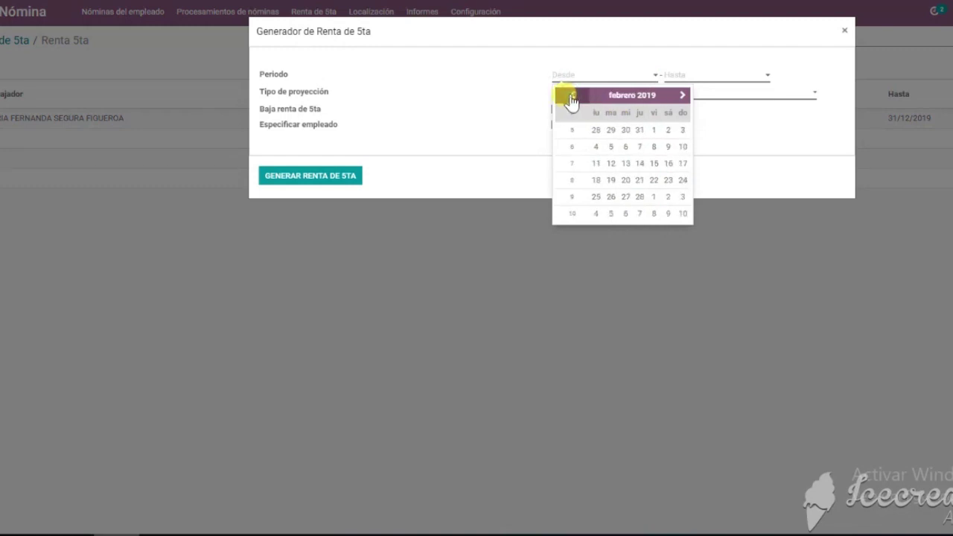
click(652, 131)
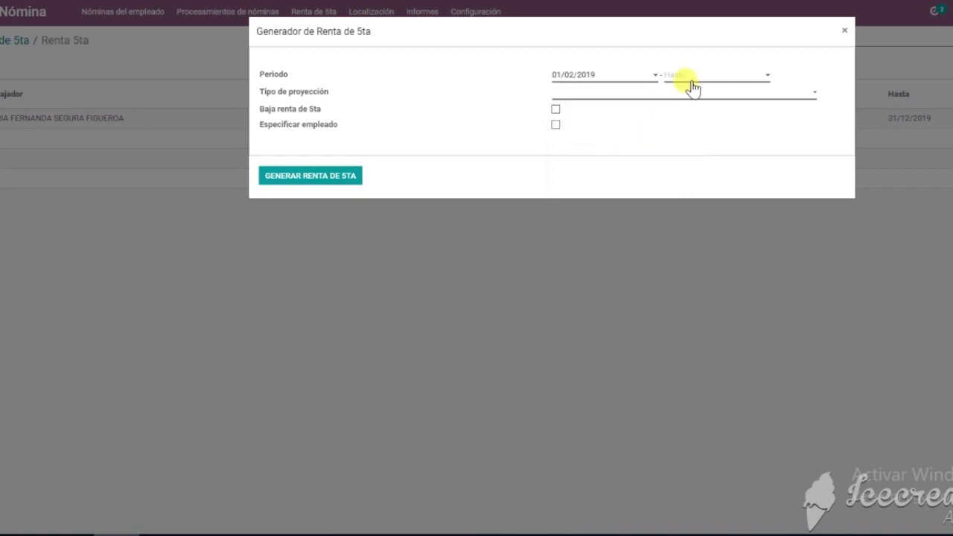
Step: Set the generation period's end date to 28/02/2019
click(677, 77)
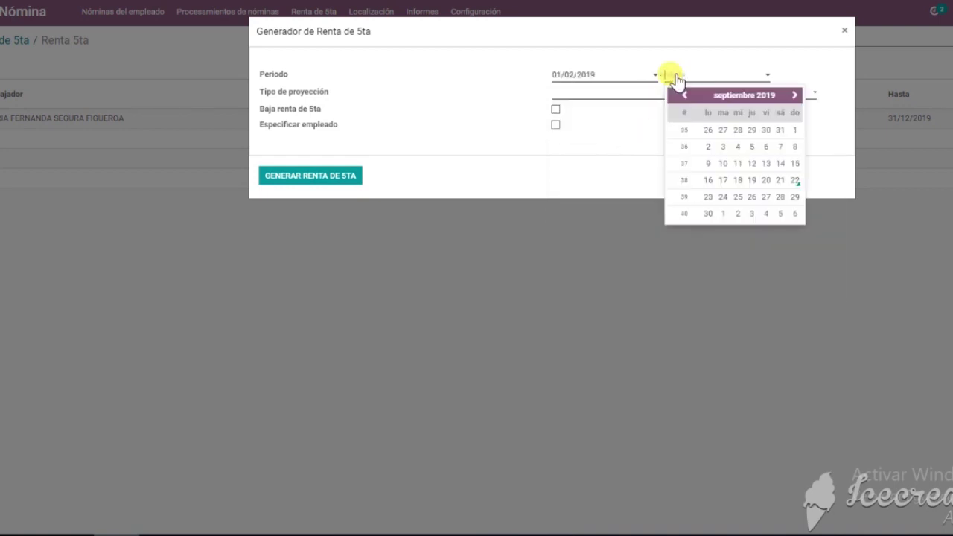
click(684, 96)
click(685, 97)
click(685, 96)
click(685, 96)
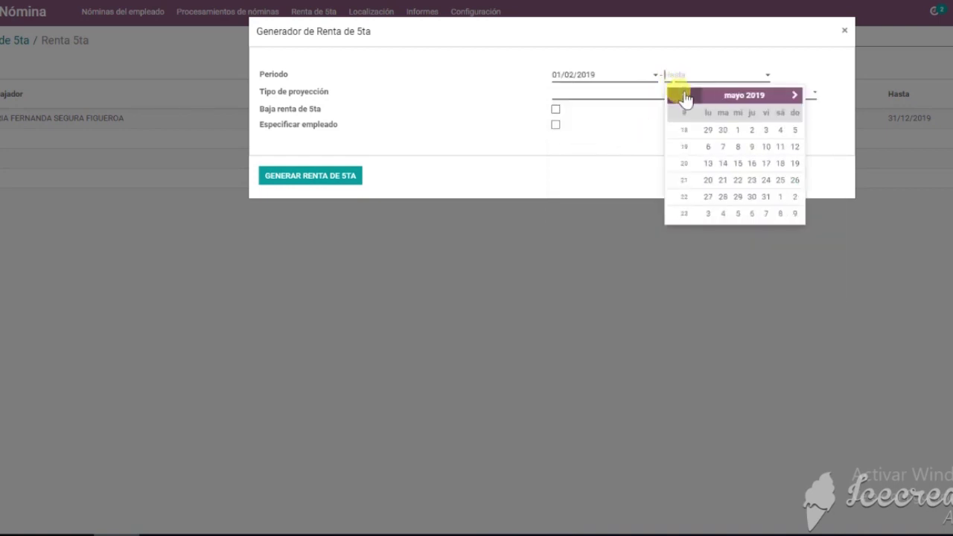
click(685, 97)
click(685, 96)
click(684, 97)
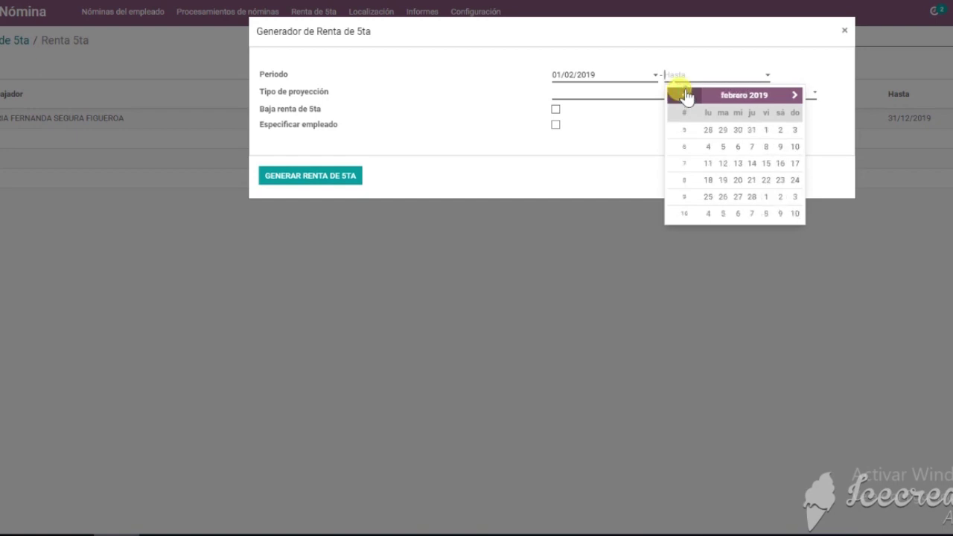
click(752, 196)
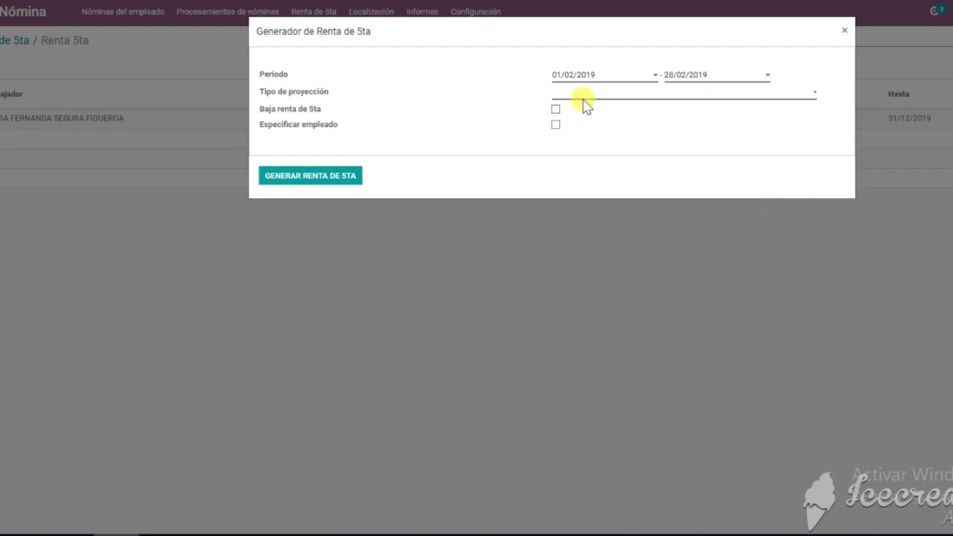
Step: Choose Mes anterior as the projection type and enable Especificar empleado for the February generation
click(585, 94)
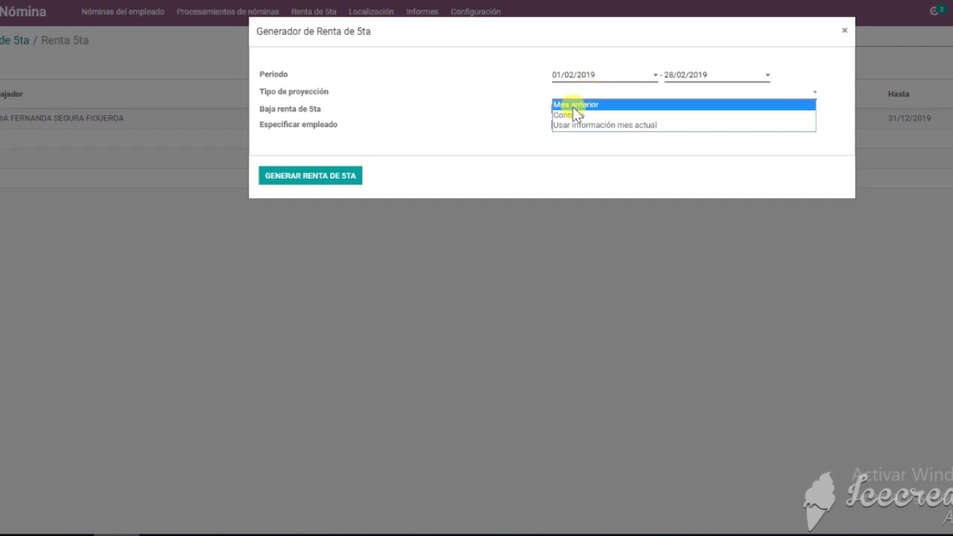
click(573, 105)
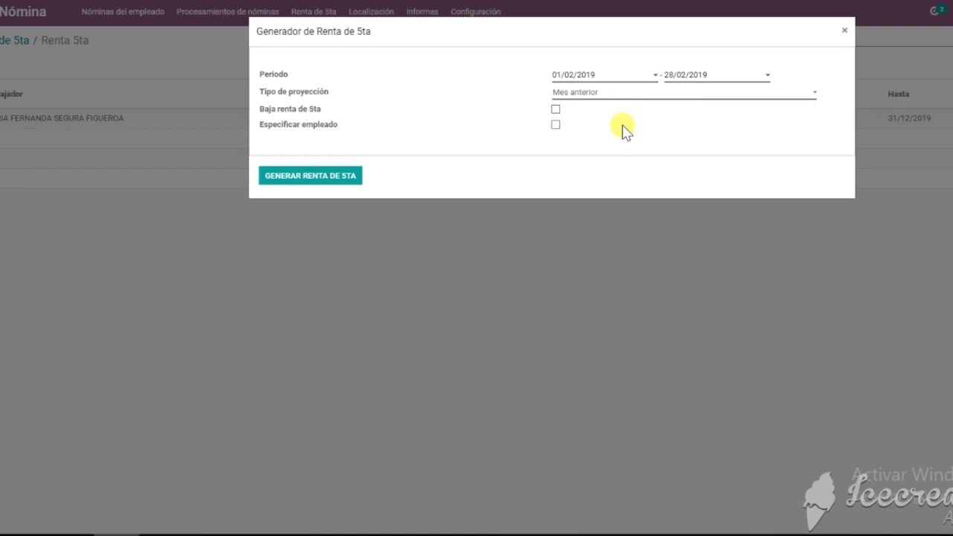
click(555, 124)
Step: Add the employee with the job position AUDITOR DE PROD. CAD.MAQUINA and generate the February Renta de 5ta
click(282, 174)
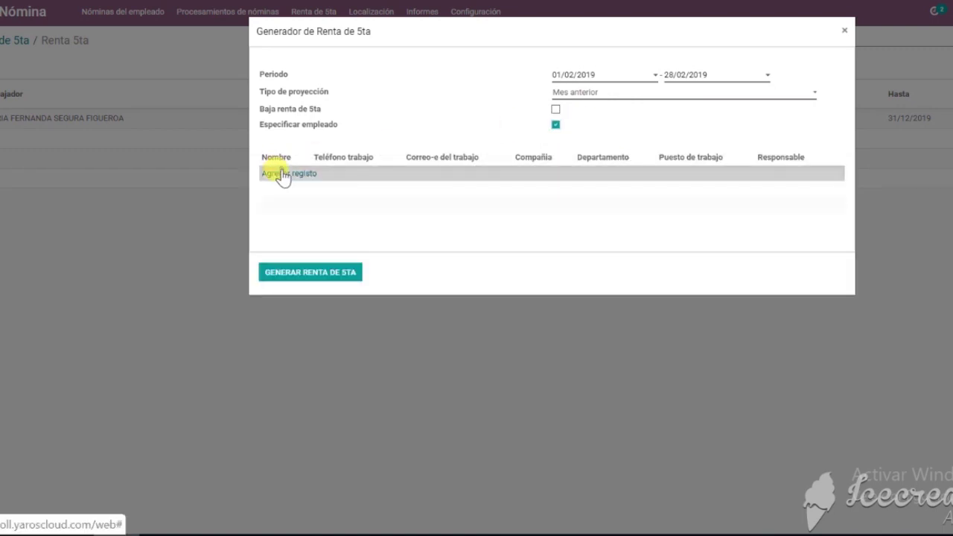
click(322, 173)
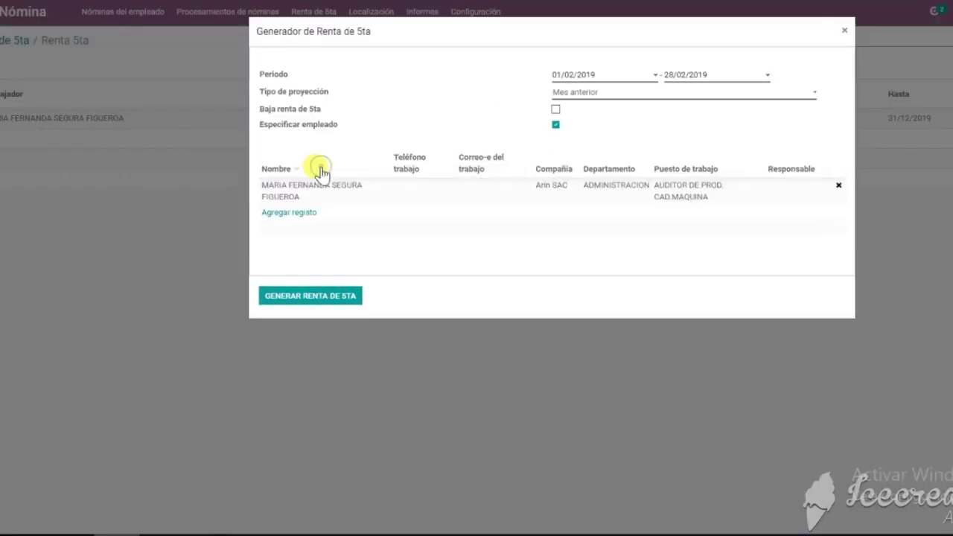
click(312, 304)
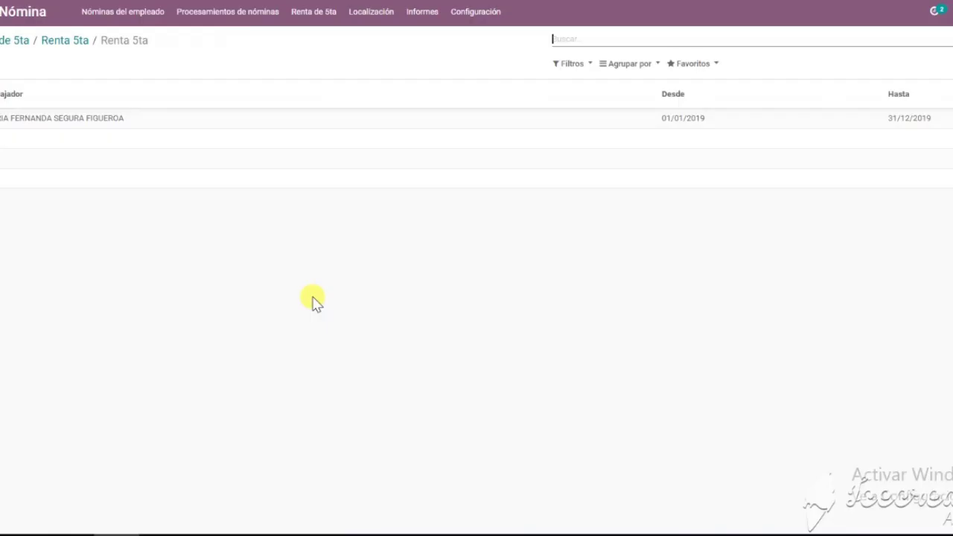
Step: Open the employee's Renta de 5ta record and examine the February projected income, tax brackets and withholdings alongside January's
click(311, 13)
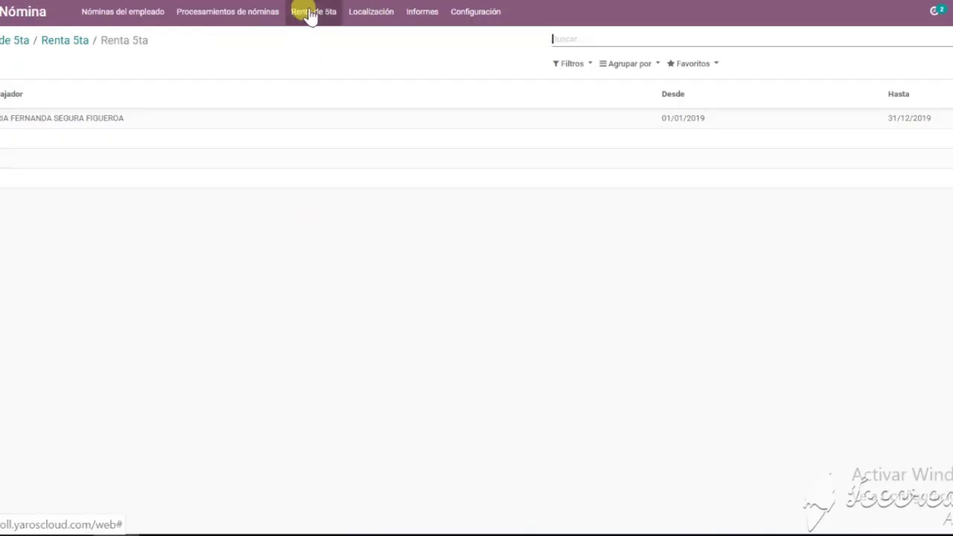
drag(311, 15, 160, 121)
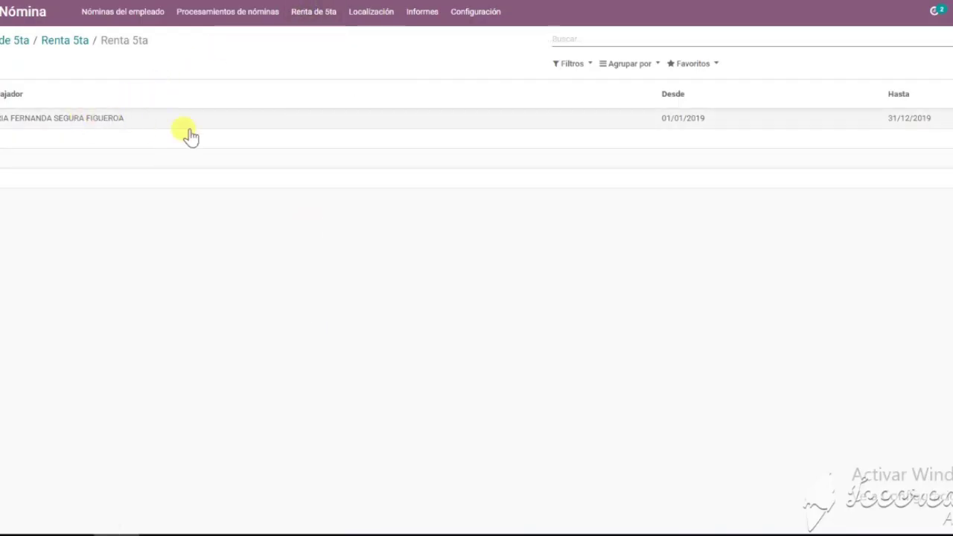
click(294, 125)
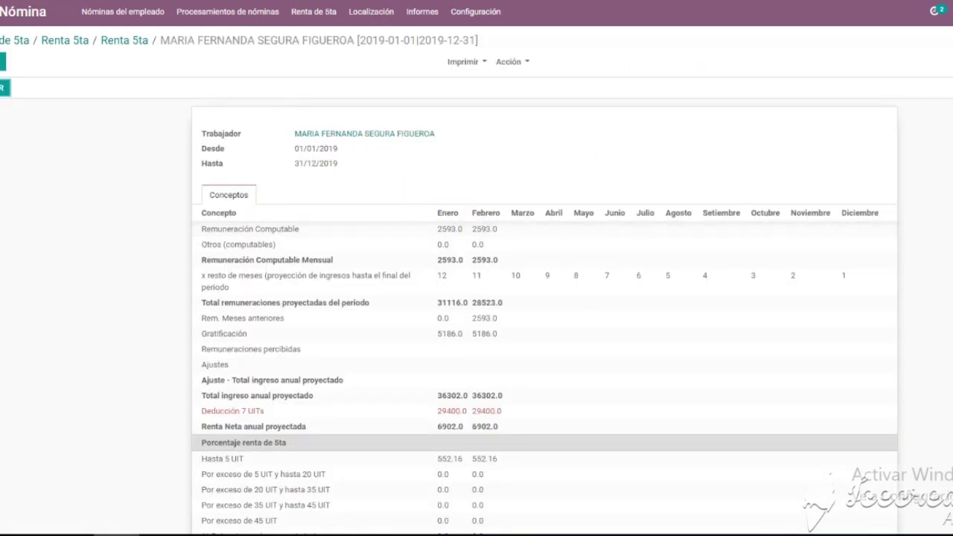
scroll(476, 298, down, 3)
scroll(477, 298, up, 2)
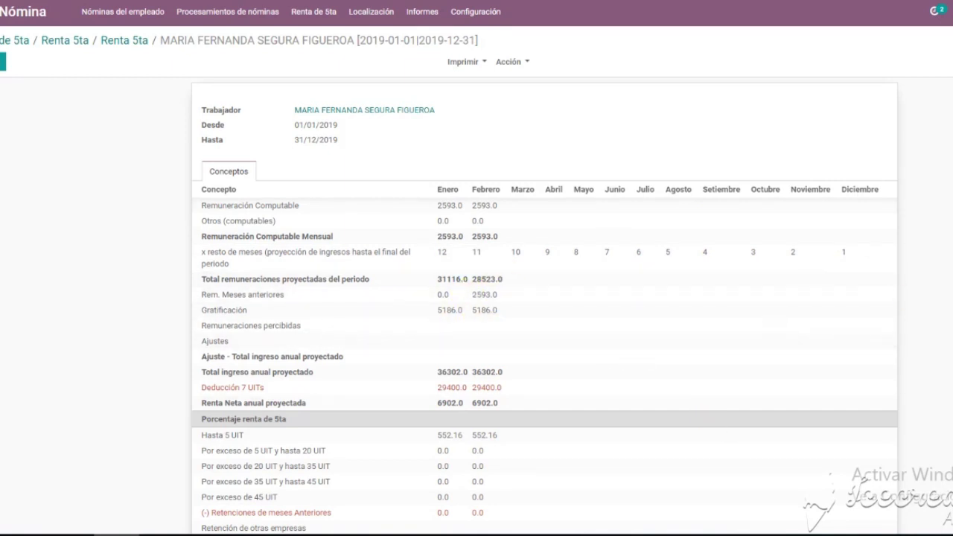
scroll(882, 283, down, 3)
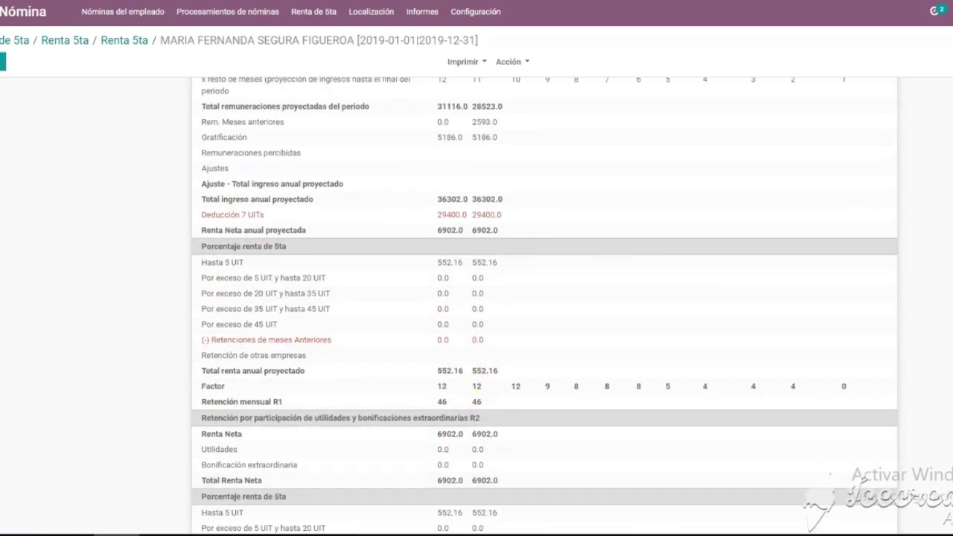
scroll(544, 305, down, 2)
scroll(543, 306, down, 1)
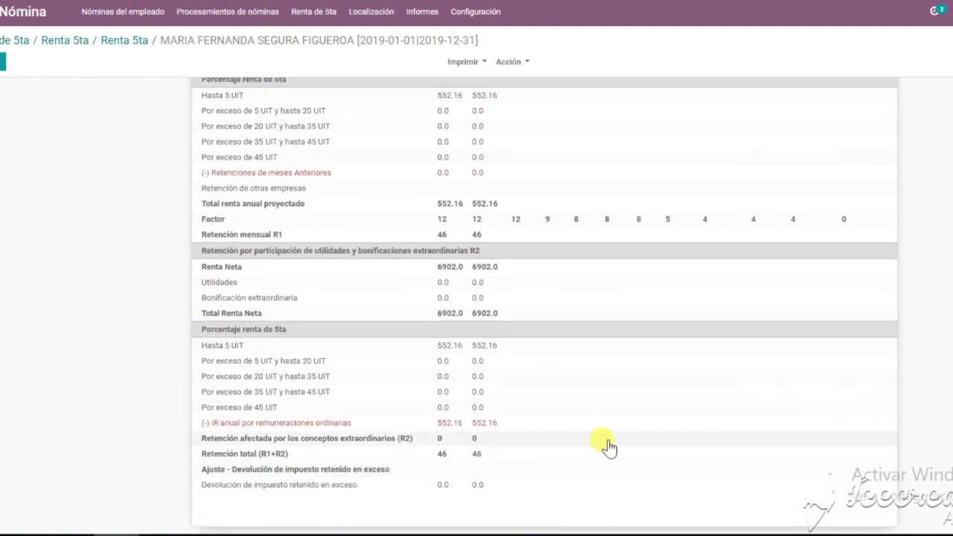
scroll(544, 305, up, 6)
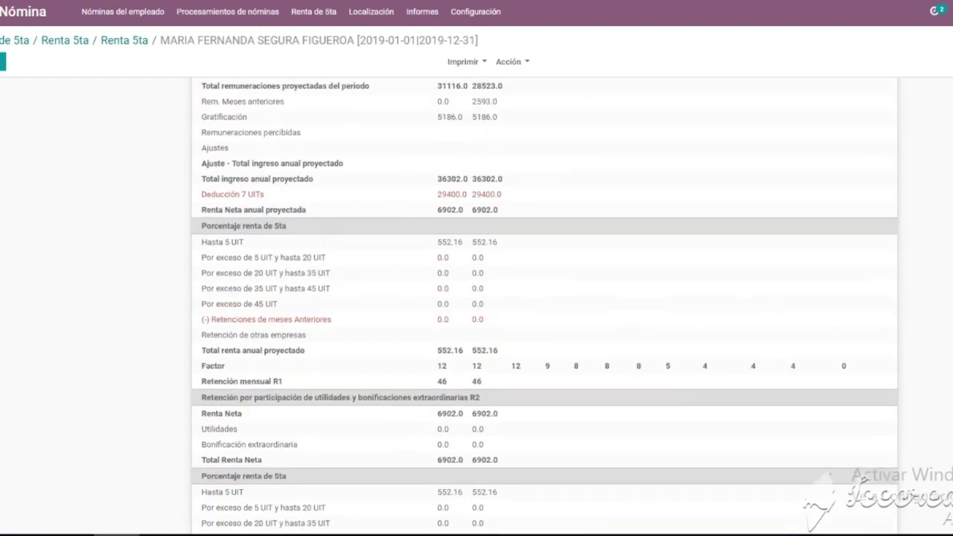